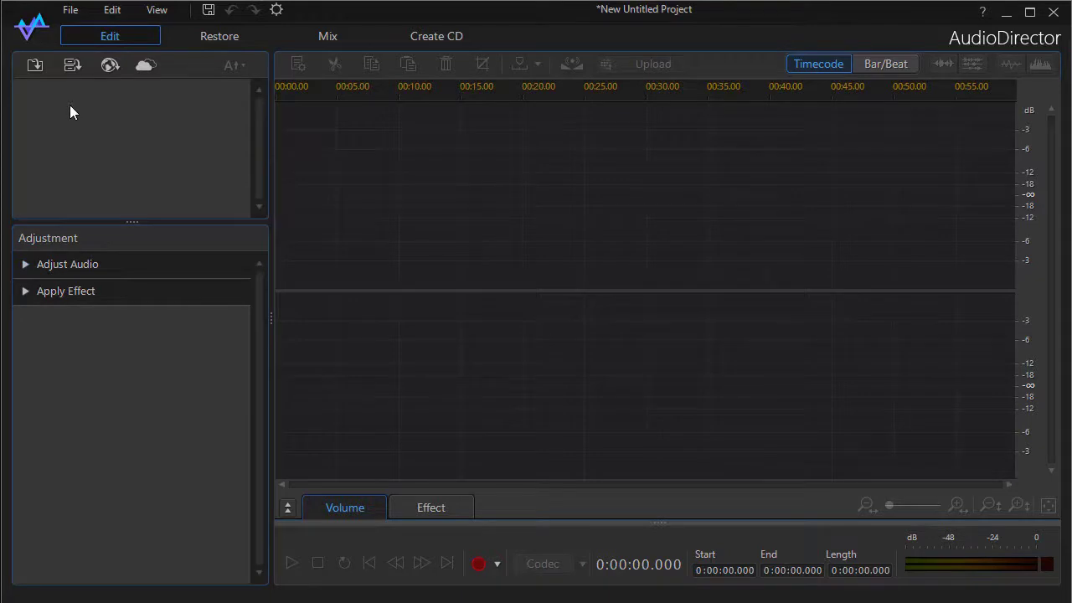
Import Bass, Drums, PercFX and Piano WAV files together from the file dialog.
click(34, 69)
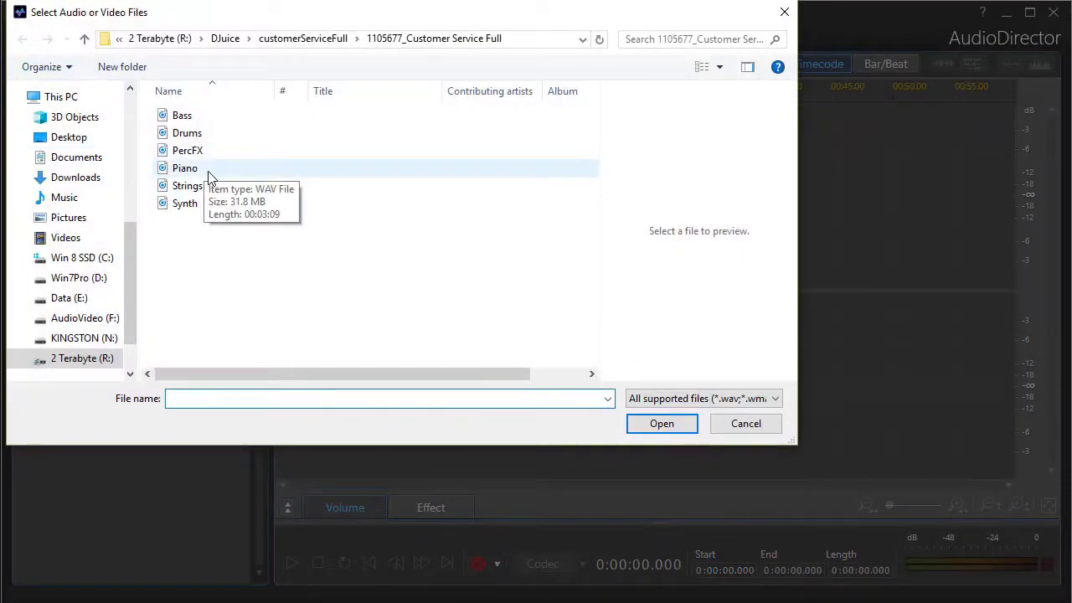
drag(210, 174, 205, 113)
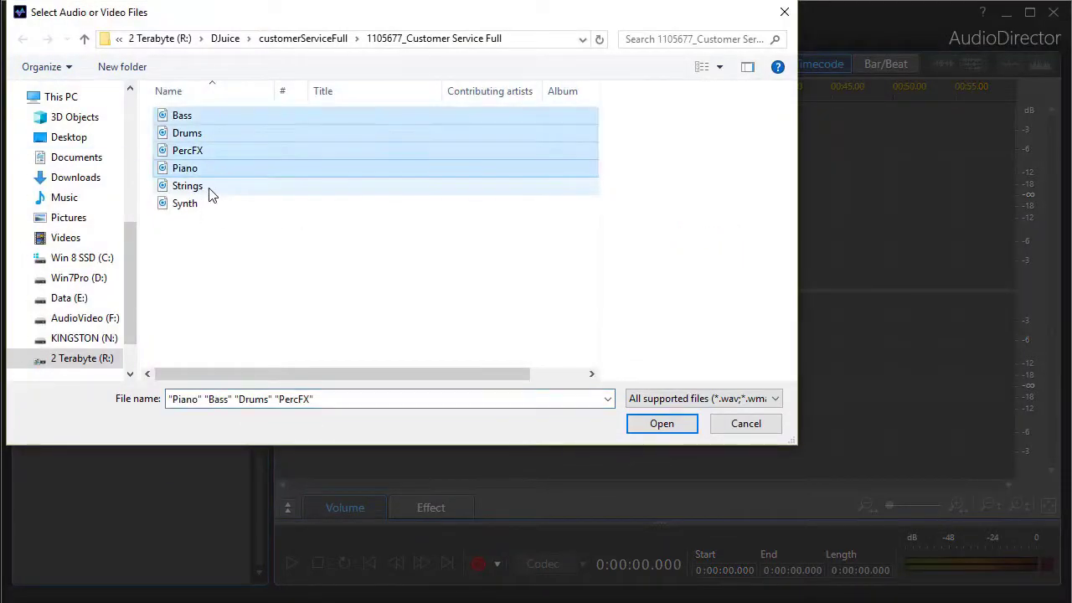
click(661, 425)
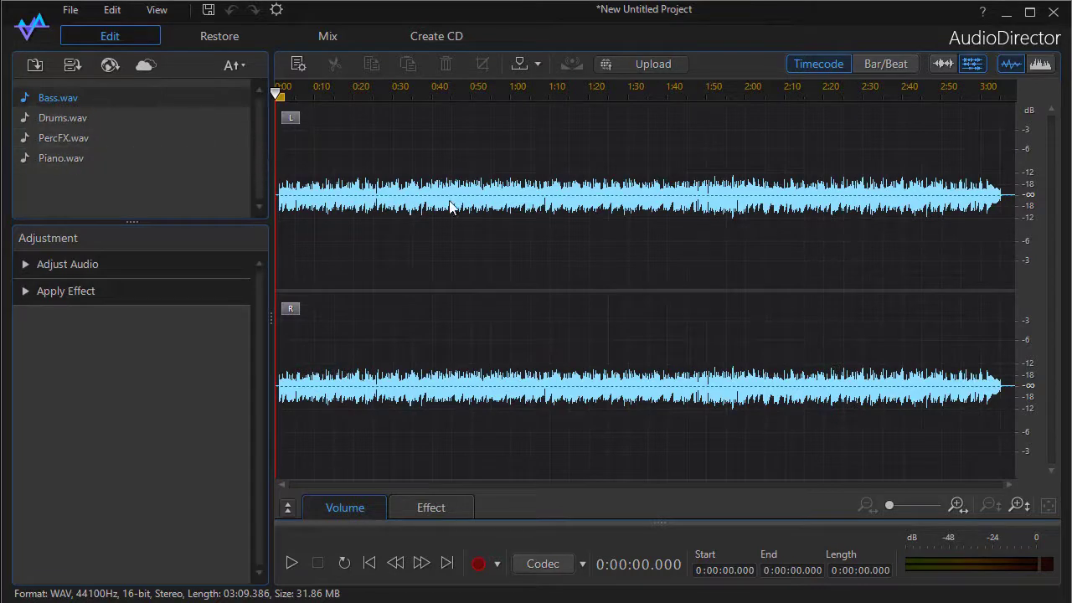
Play and stop a preview of Drums.wav, then delete PercFX.wav from the library.
mouse_move(221, 118)
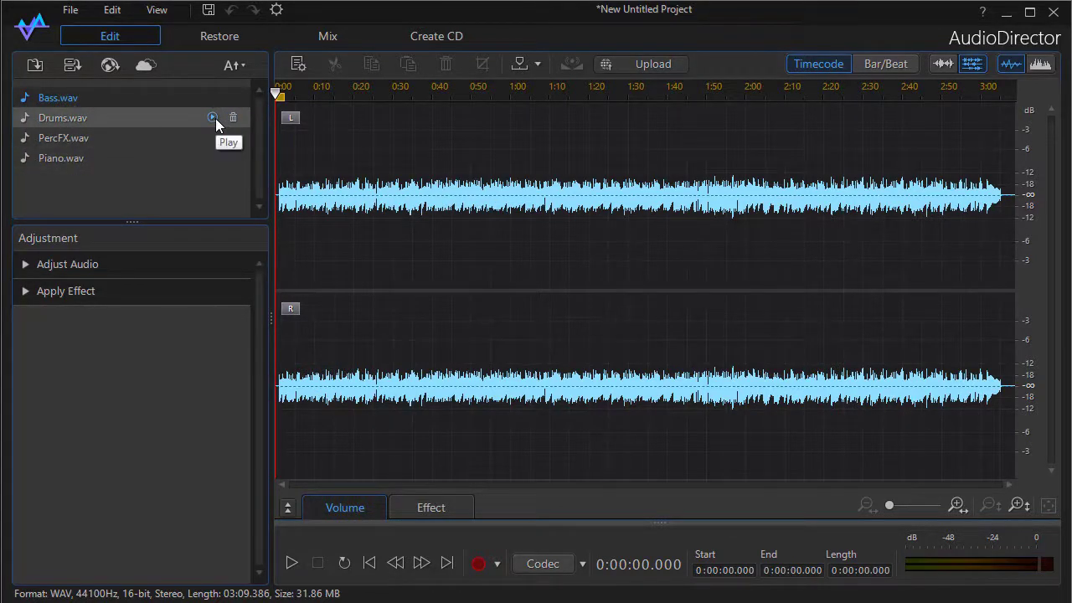
click(213, 117)
click(214, 117)
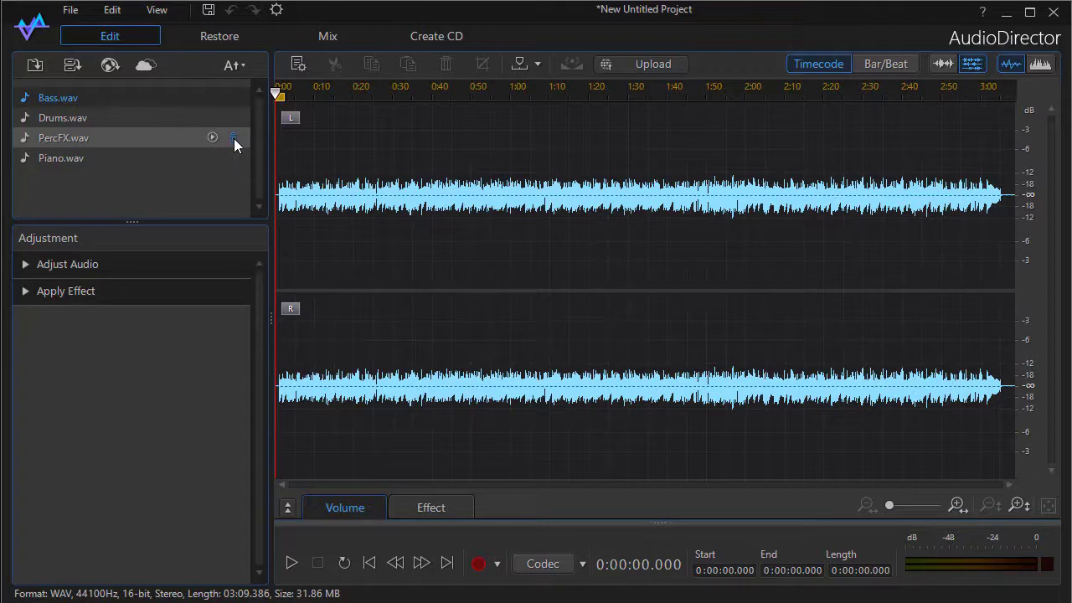
click(234, 139)
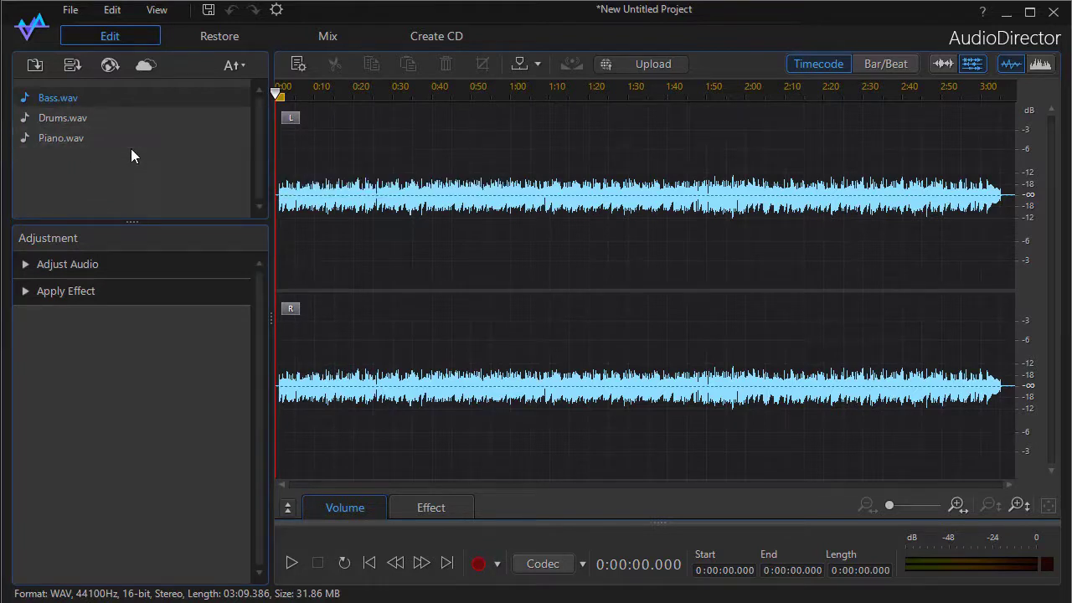
mouse_move(131, 146)
click(237, 66)
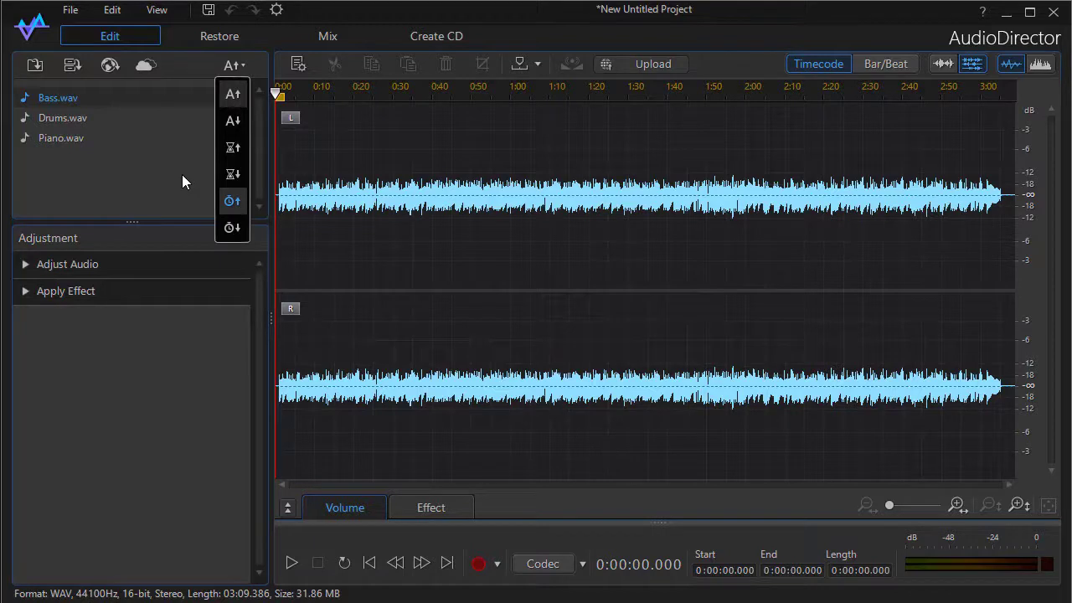
Dismiss the sort dropdown, drag the library splitter lower, and expand the Adjust Audio tools.
click(135, 201)
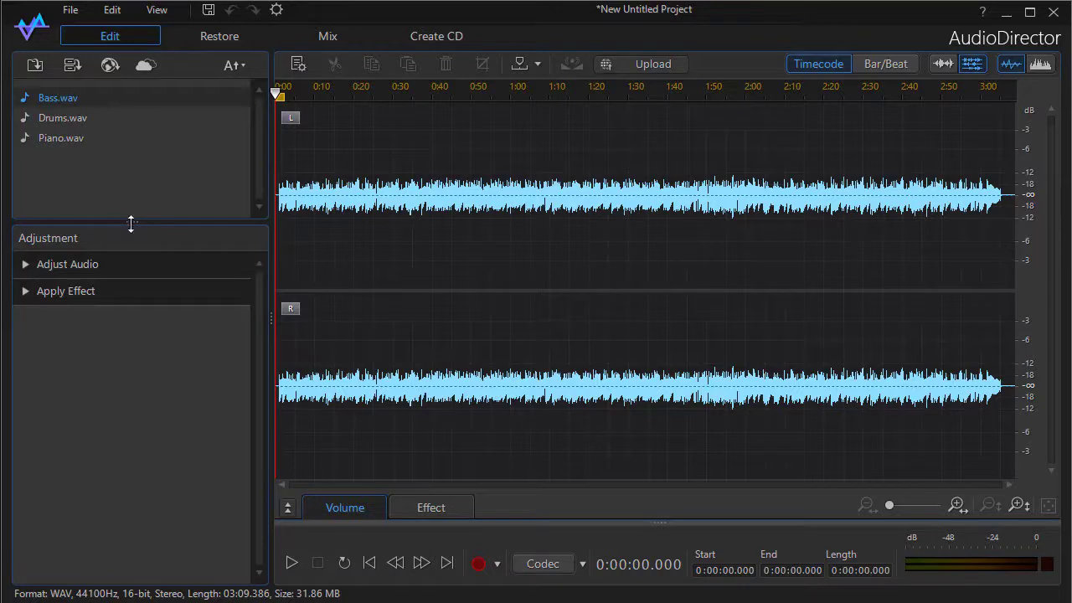
drag(131, 222, 132, 282)
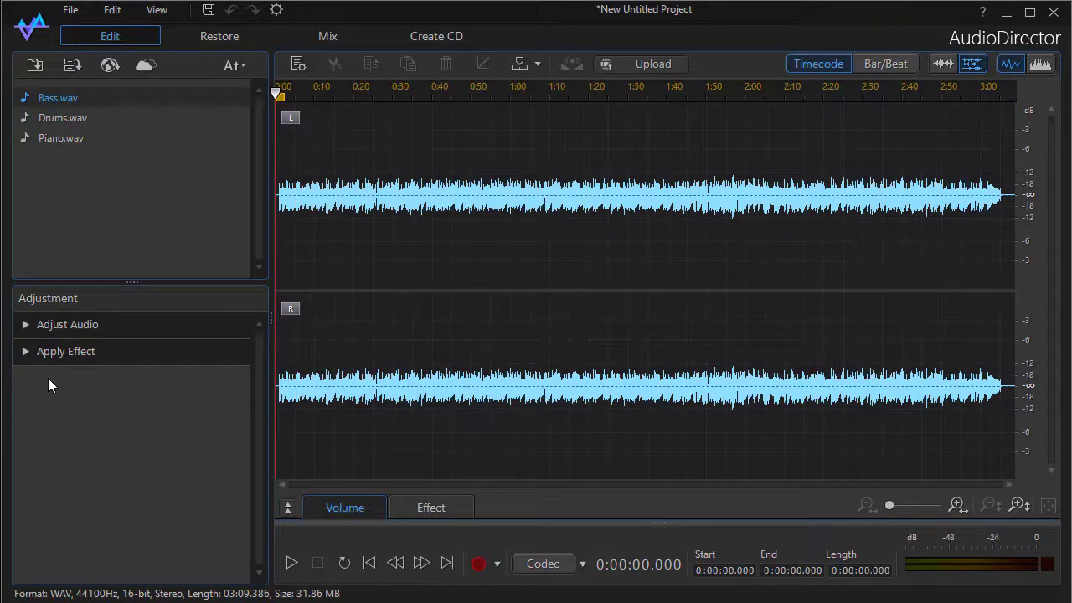
click(55, 324)
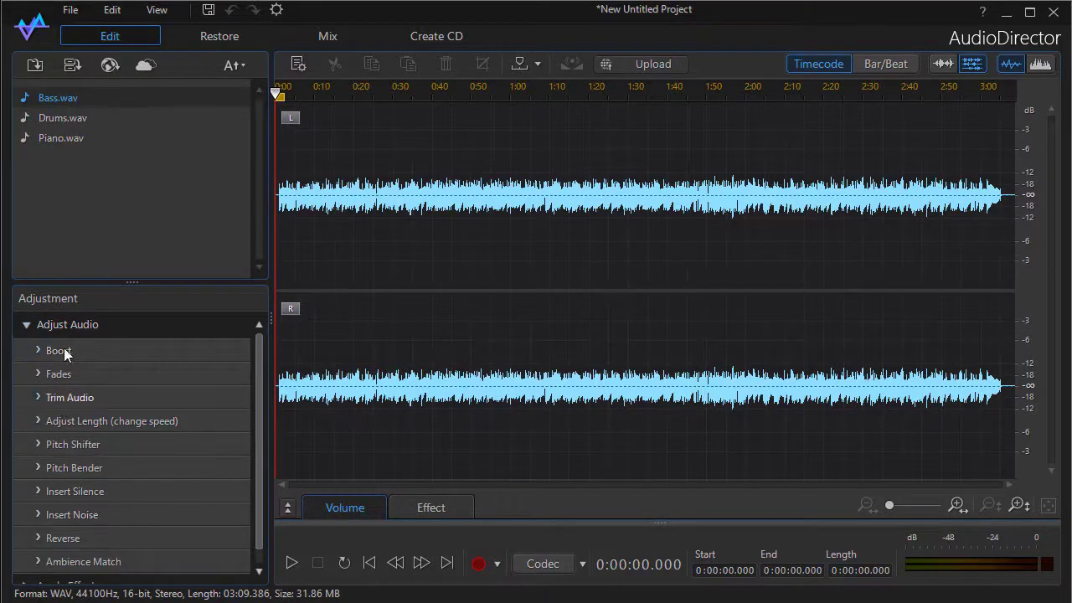
click(26, 326)
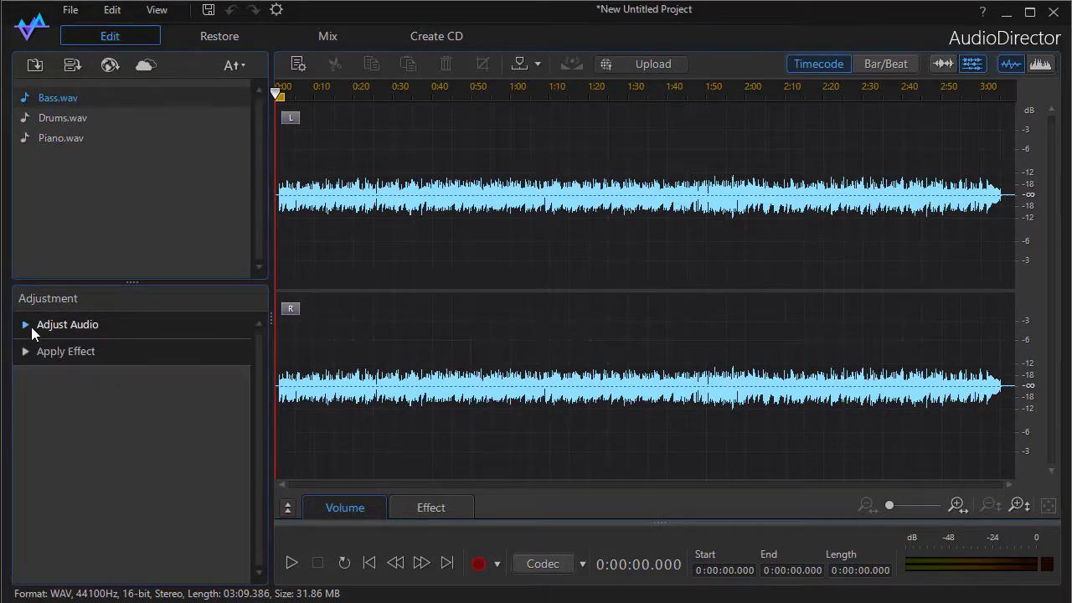
click(49, 351)
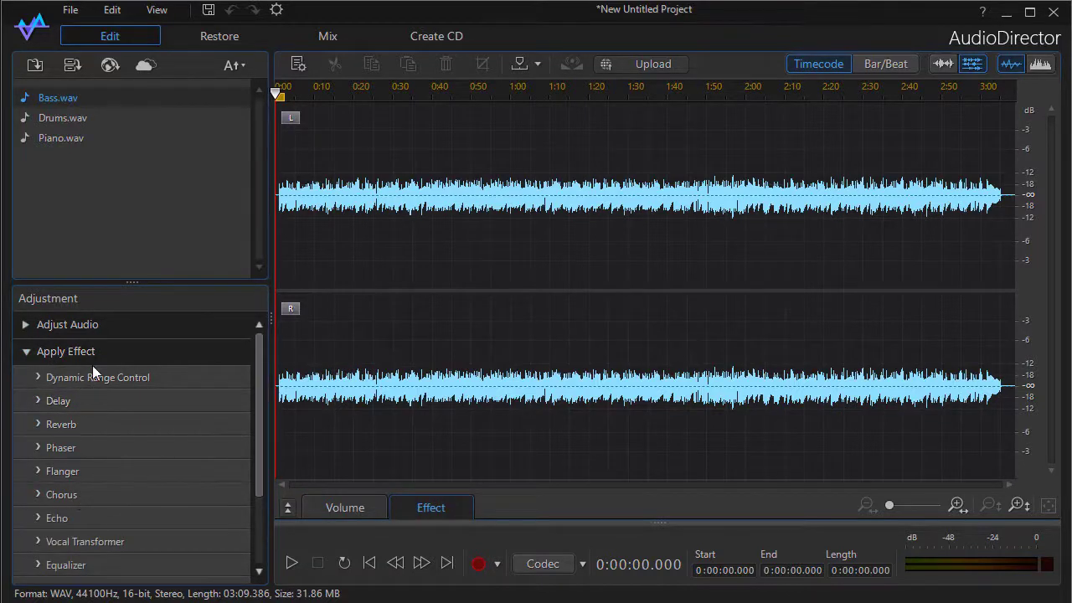
click(46, 324)
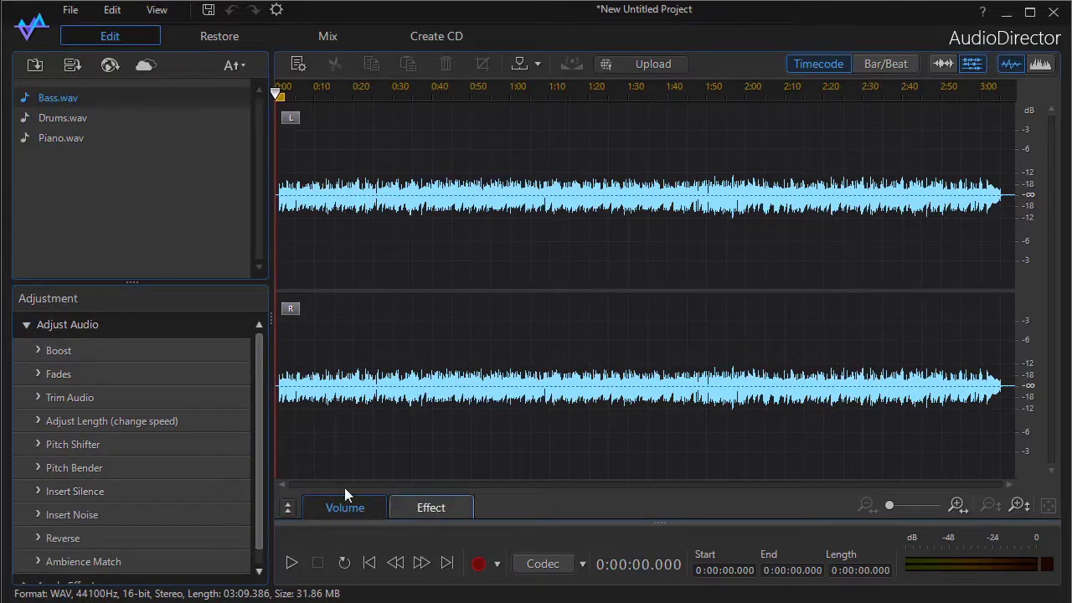
click(77, 326)
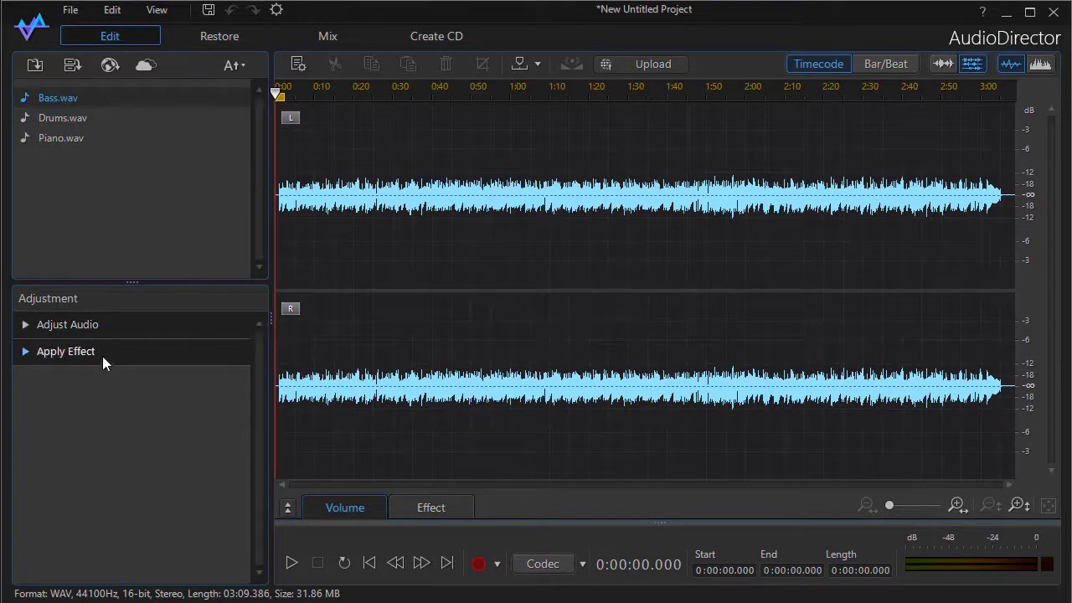
Show the volume/pan lanes, toggle Apply Effect, expand Adjust Audio, then hide the lanes.
click(286, 507)
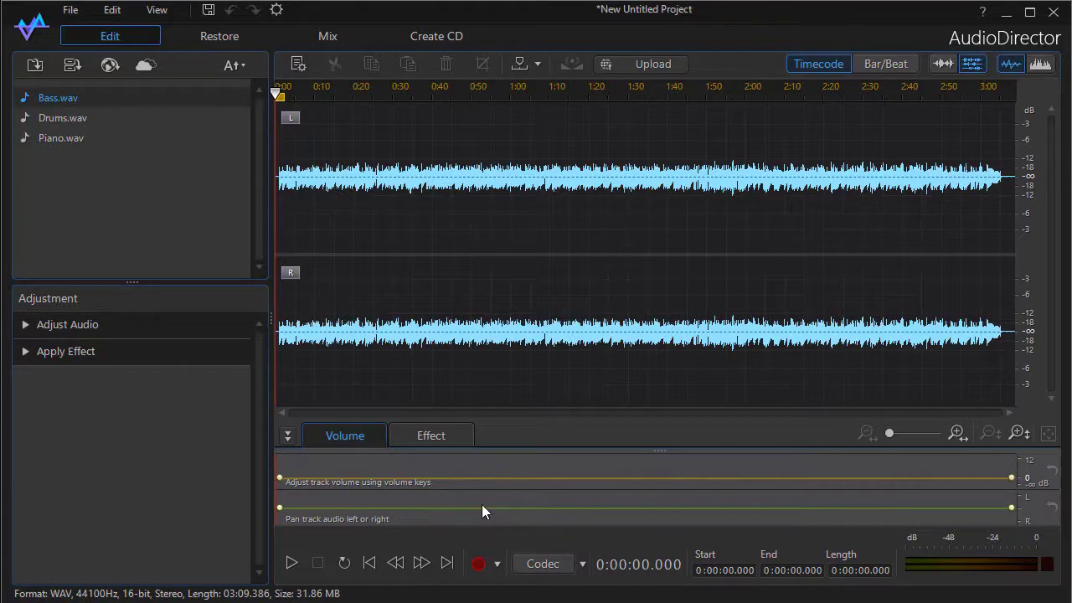
click(40, 352)
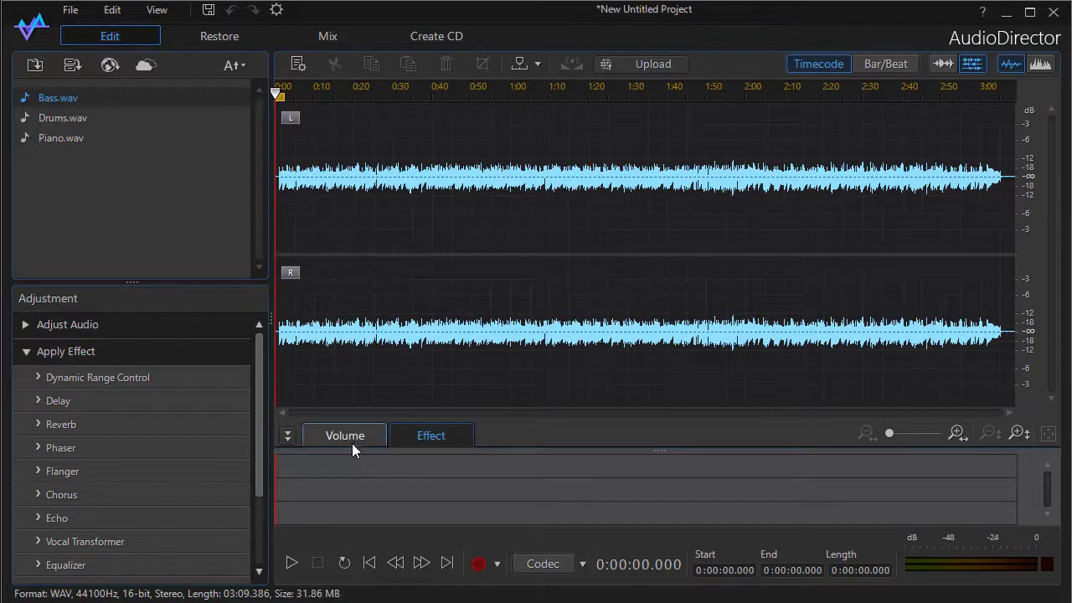
click(75, 351)
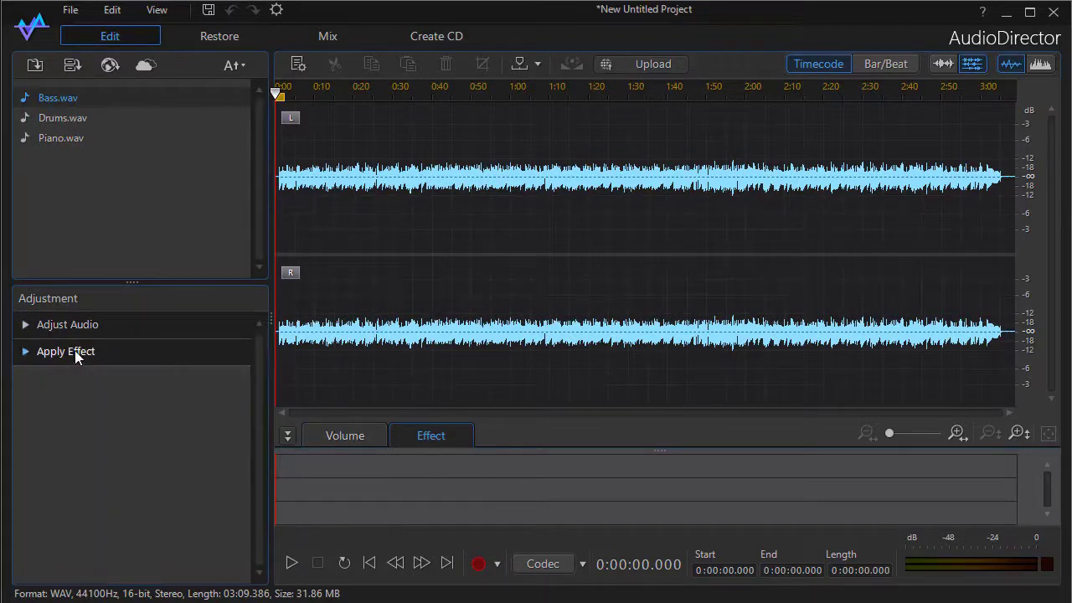
click(87, 325)
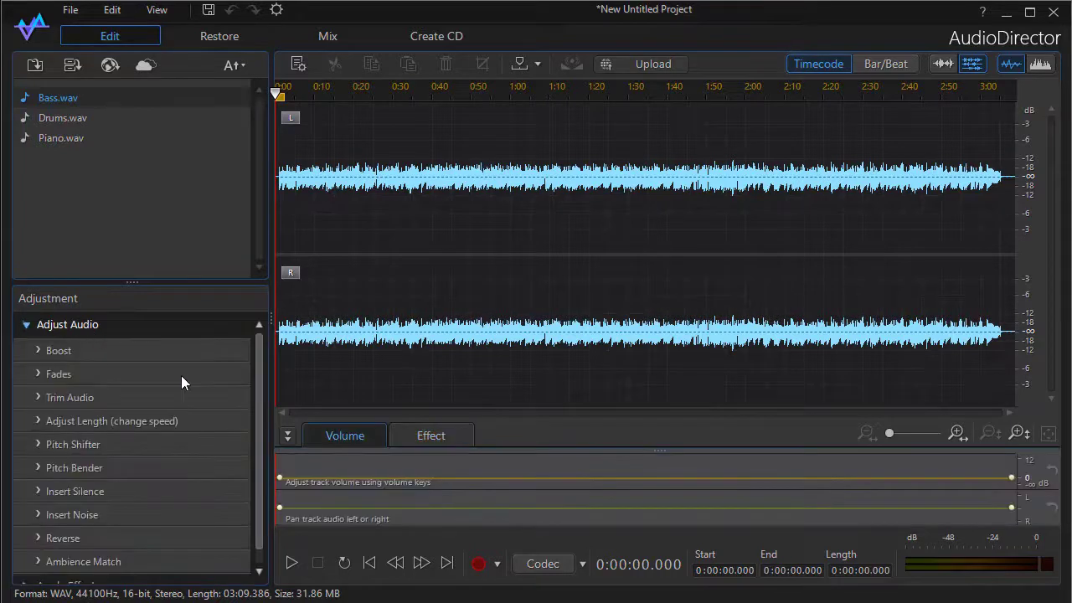
click(289, 437)
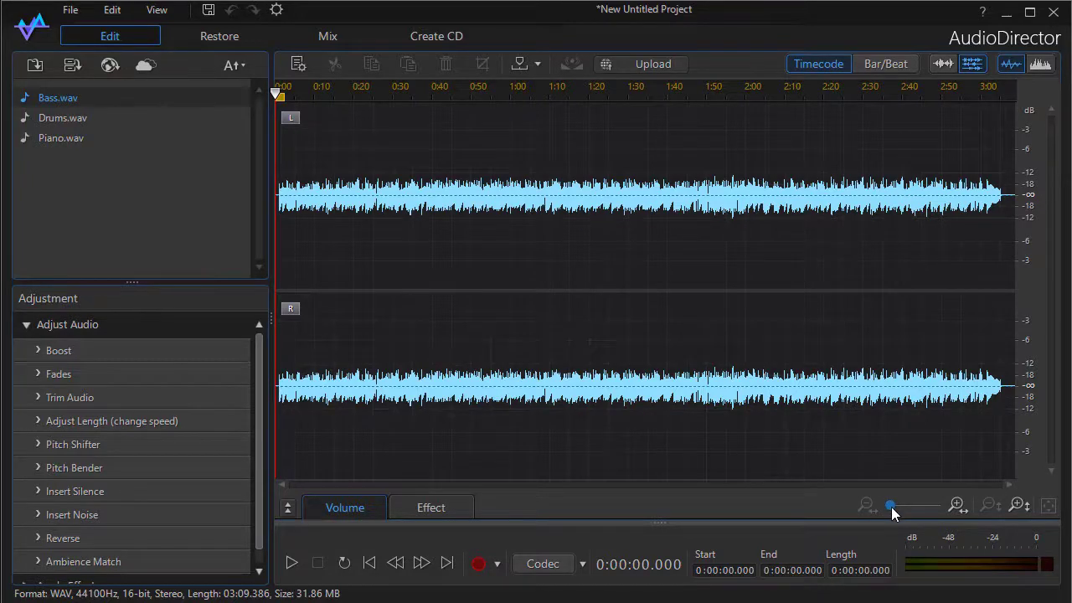
Zoom the Bass.wav timeline out horizontally until a full minute is visible.
drag(890, 506, 903, 515)
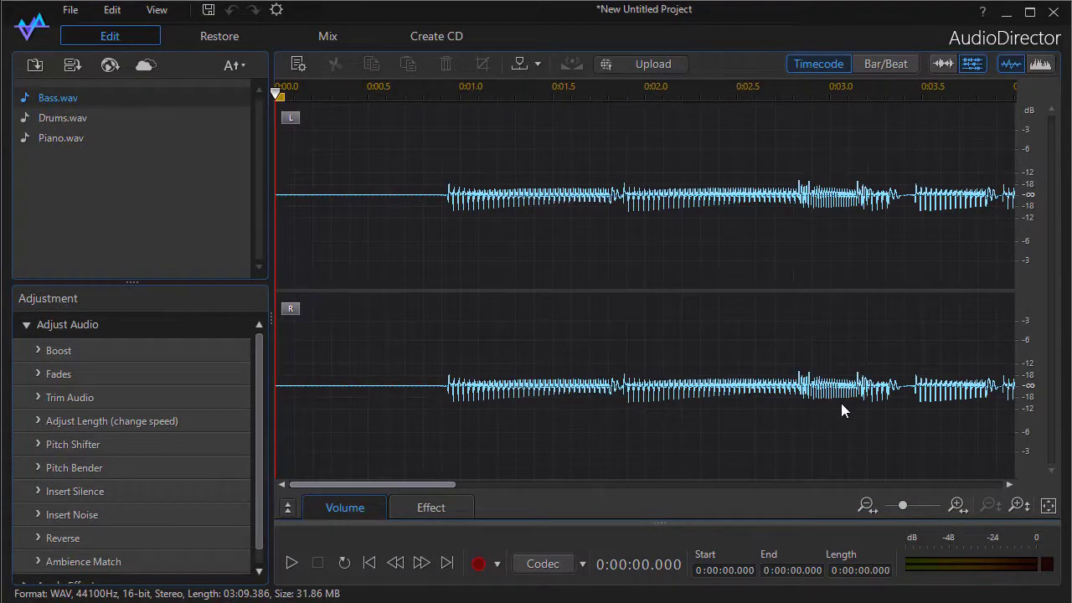
drag(452, 482, 474, 484)
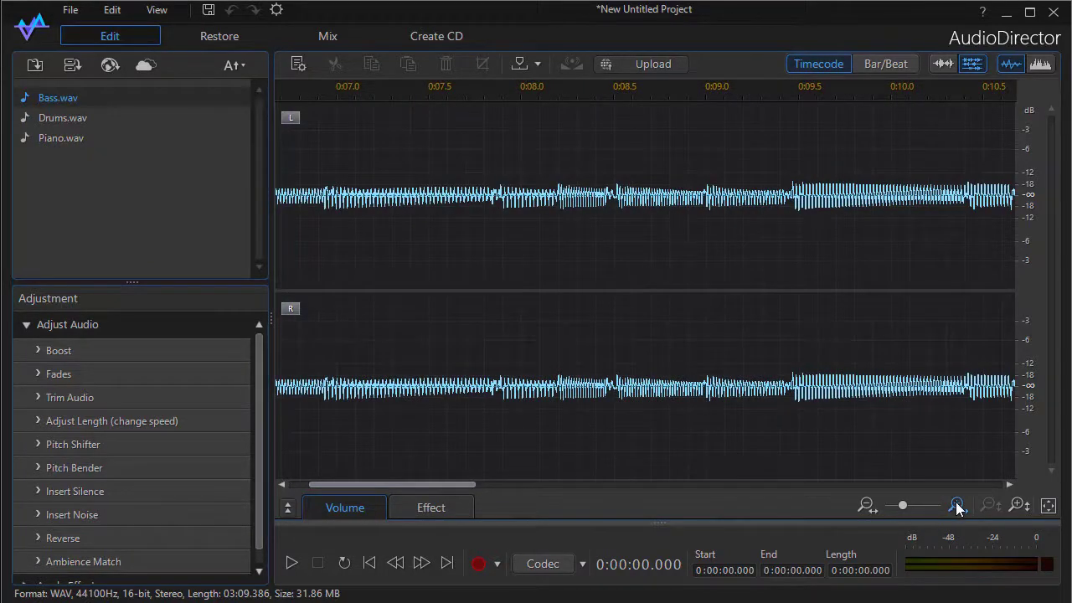
click(865, 505)
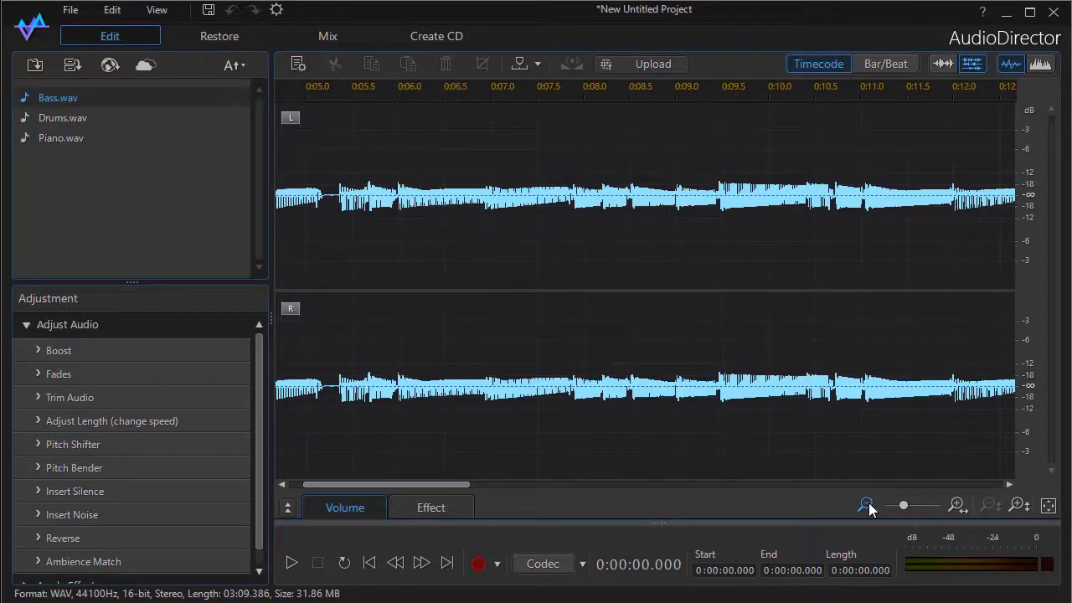
click(866, 505)
click(866, 505)
click(865, 505)
click(866, 505)
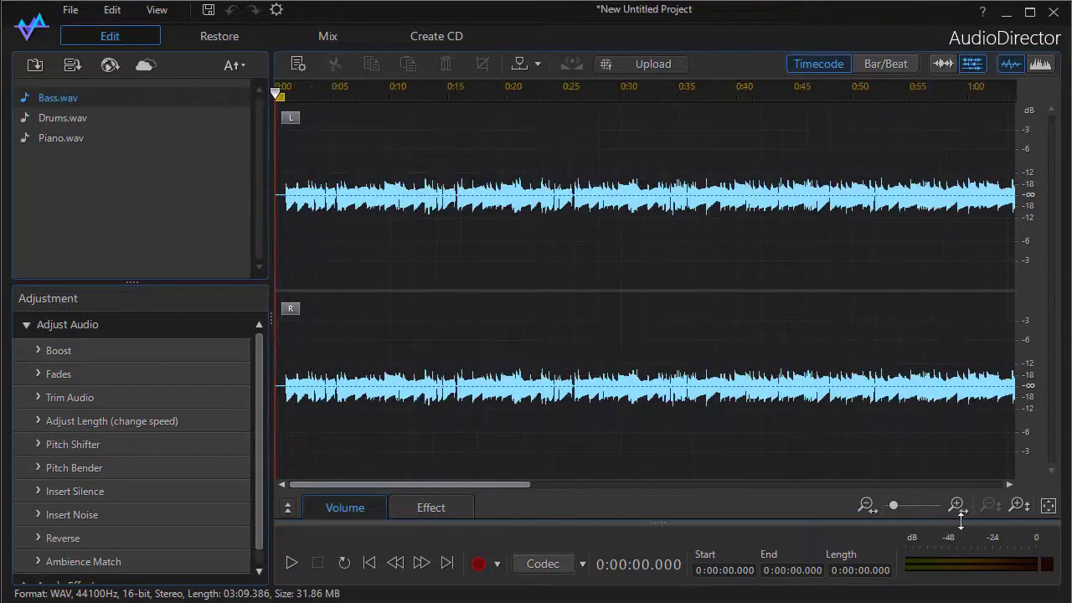
Zoom the timeline back in horizontally to show only the first few seconds.
click(955, 504)
click(956, 504)
click(955, 504)
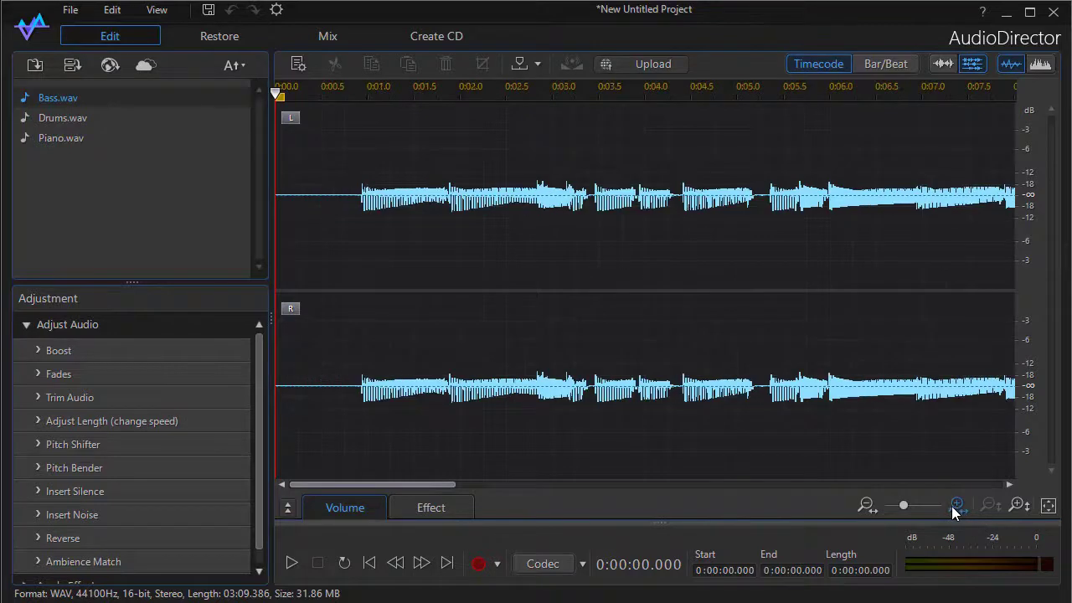
click(951, 506)
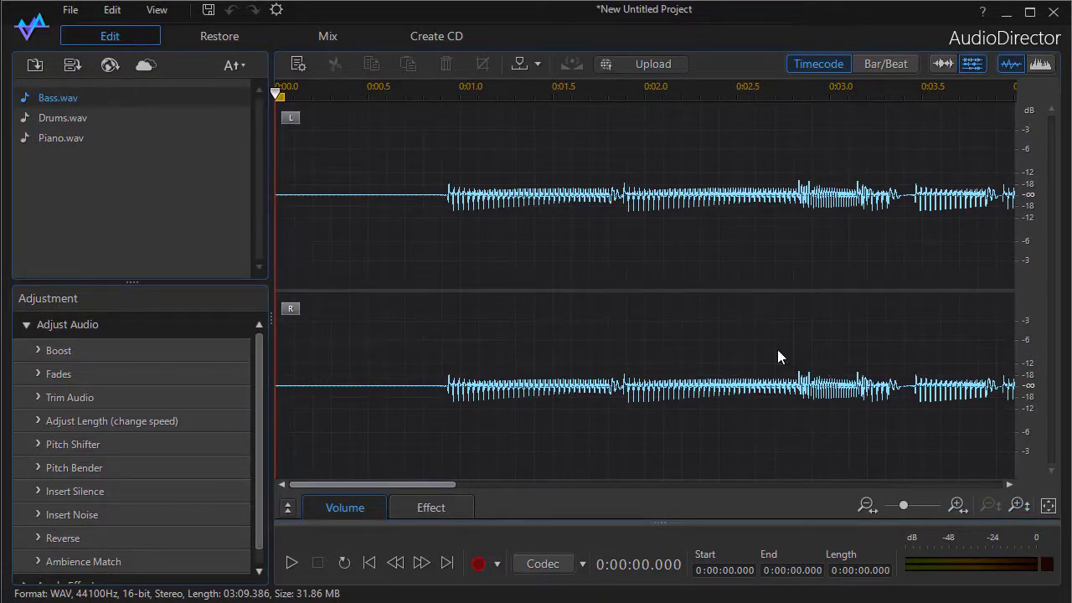
Zoom the timeline horizontally so the ruler spans the first 30 seconds.
click(958, 506)
click(867, 501)
click(868, 500)
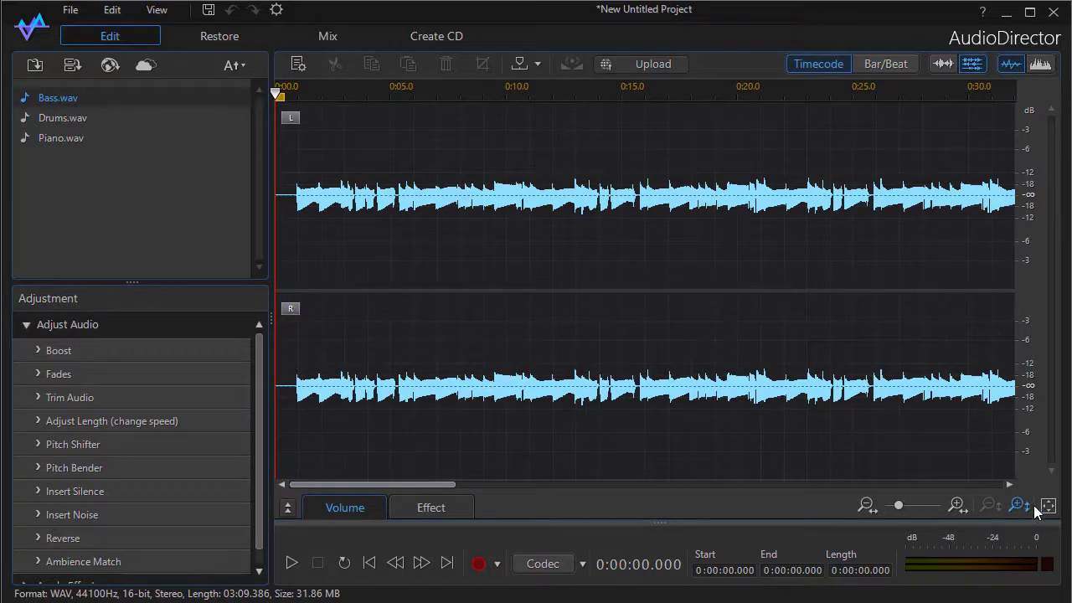
Enlarge the waveform vertically four steps, shrink it four steps, then fit the whole file.
click(1019, 504)
click(1019, 504)
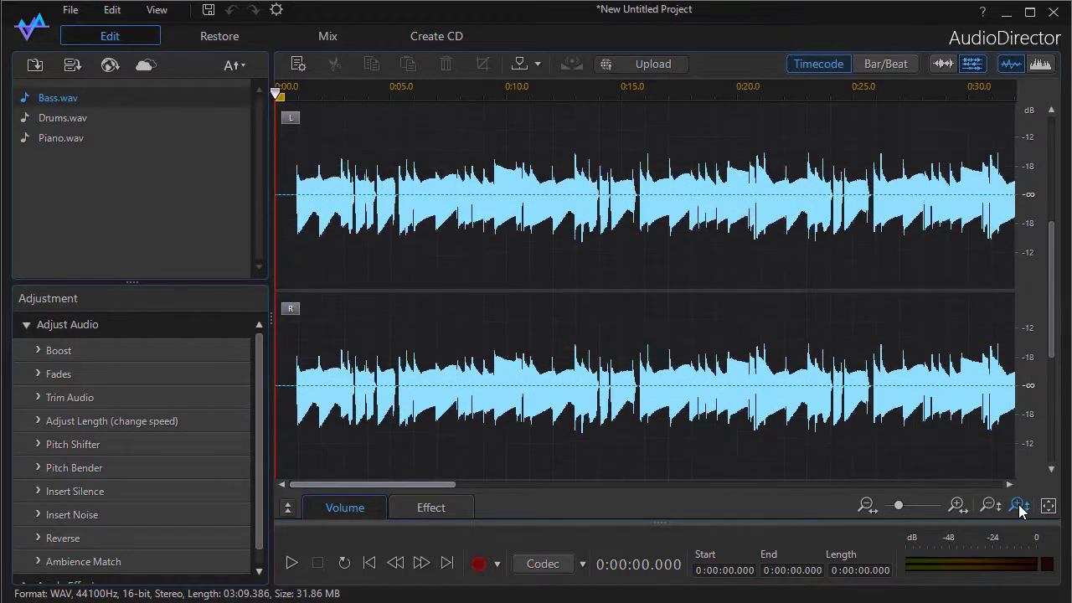
click(1018, 504)
click(1019, 504)
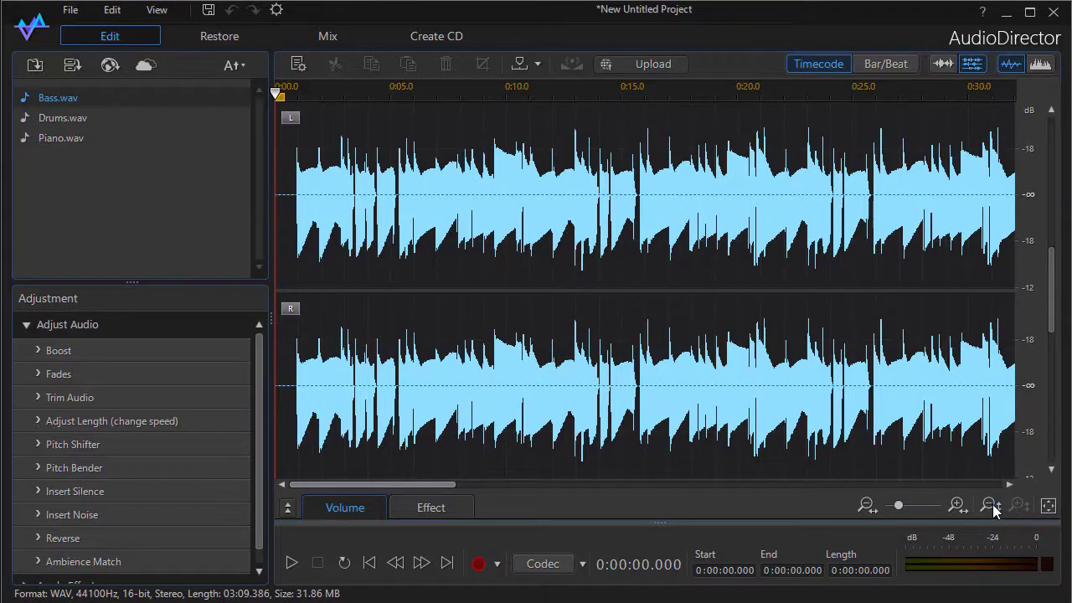
click(991, 505)
click(990, 505)
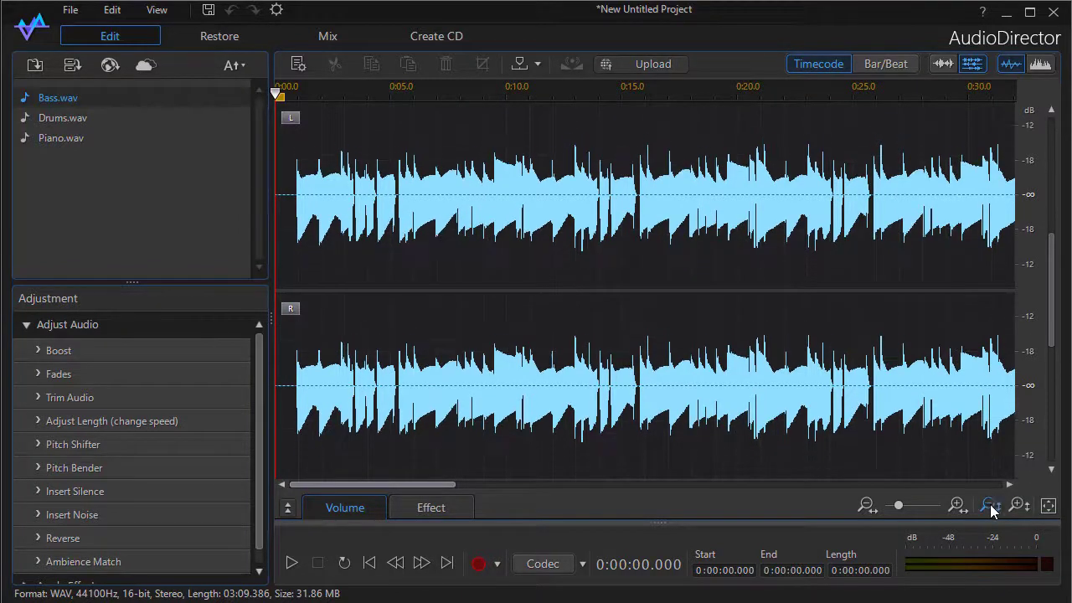
click(990, 505)
click(990, 505)
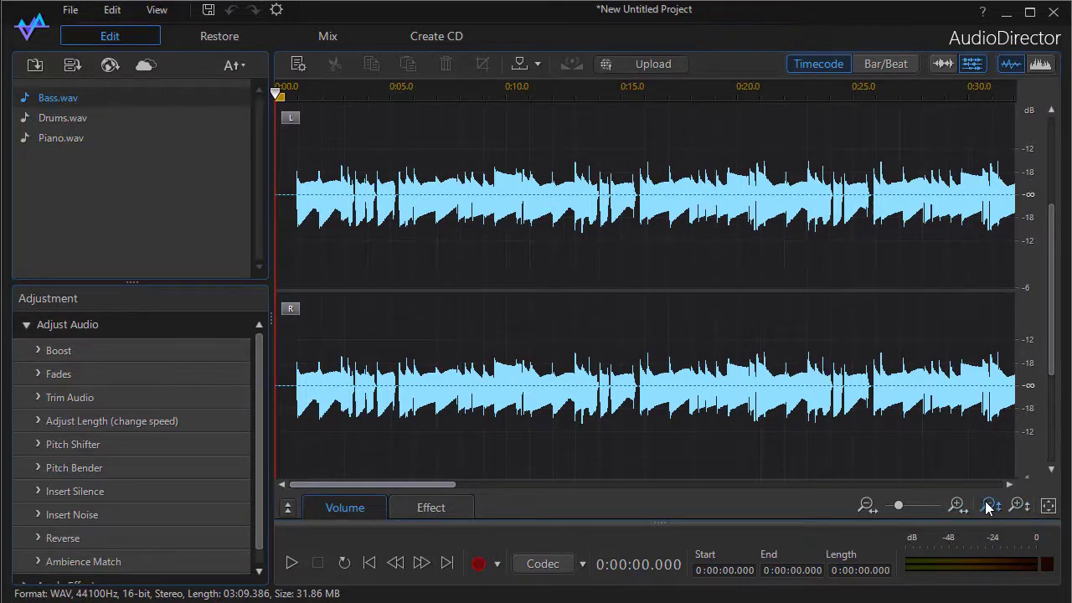
click(1047, 508)
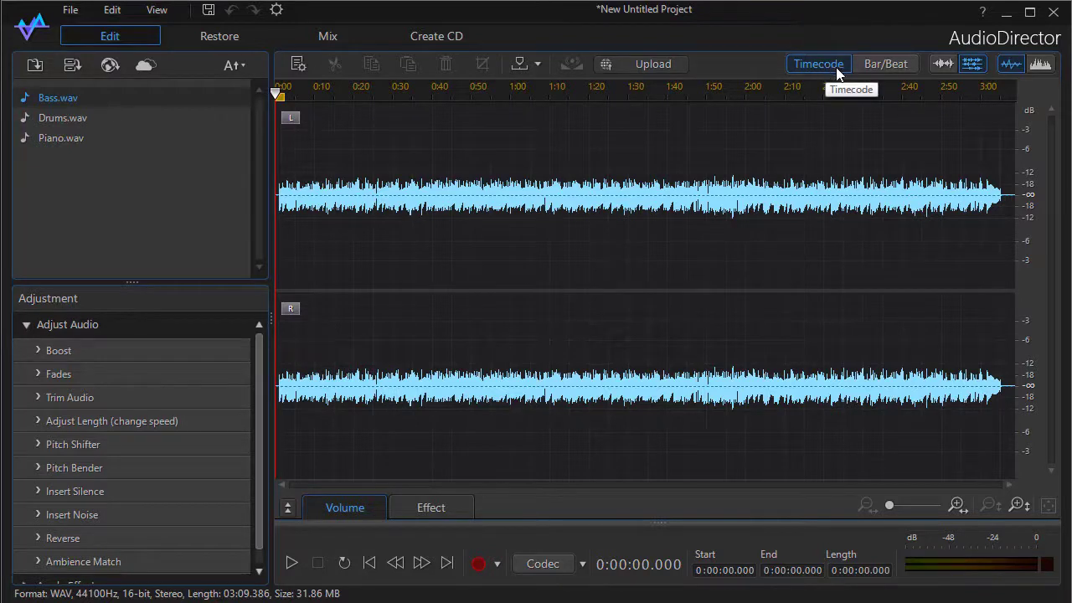
Switch the timeline ruler to Bar/Beat, showing the 120 BPM tempo.
click(890, 67)
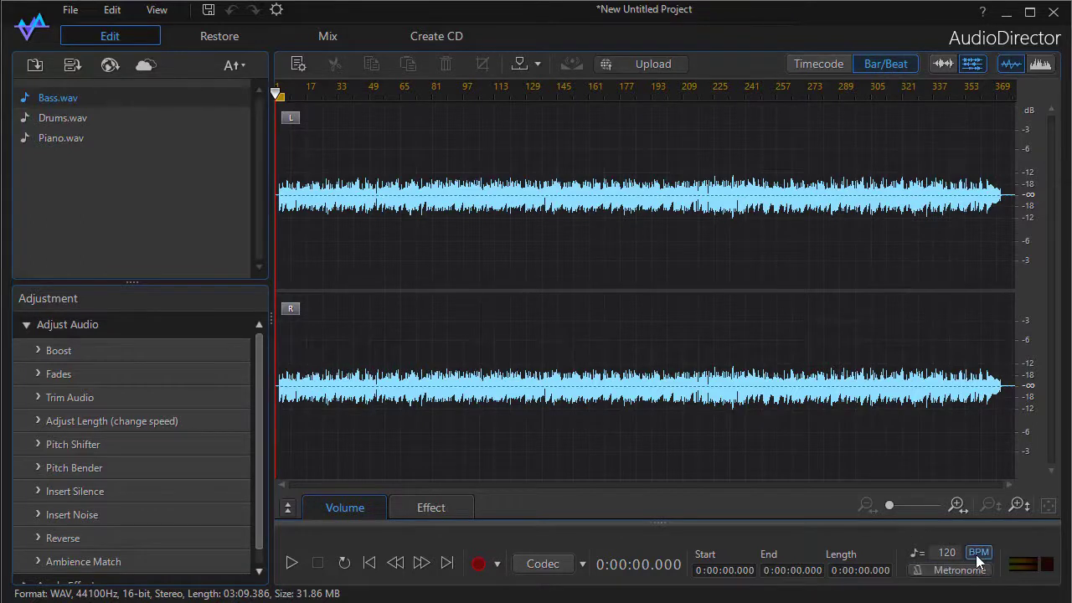
click(822, 63)
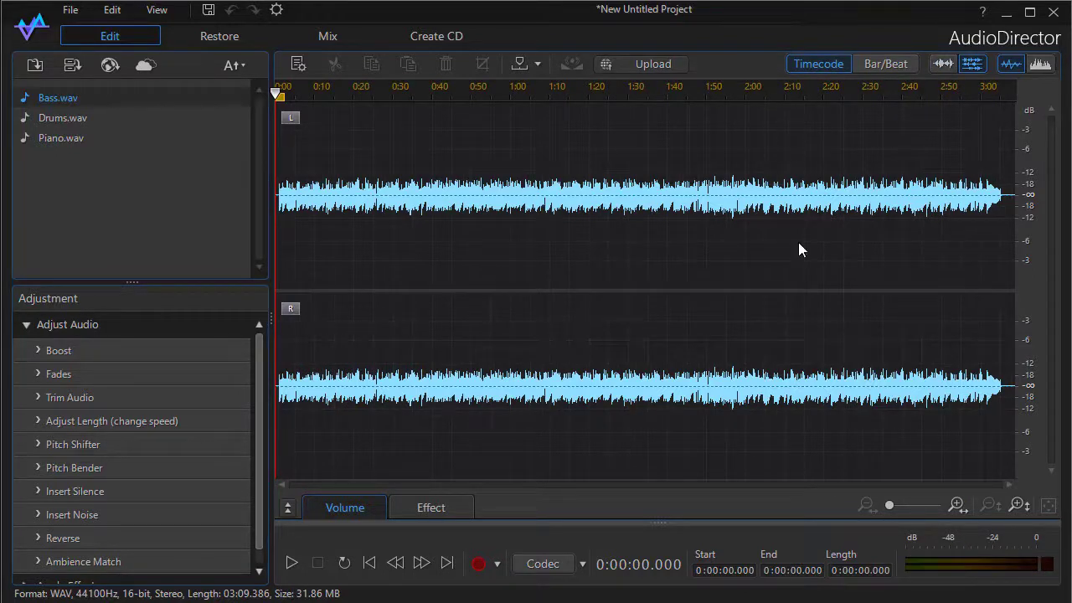
click(951, 63)
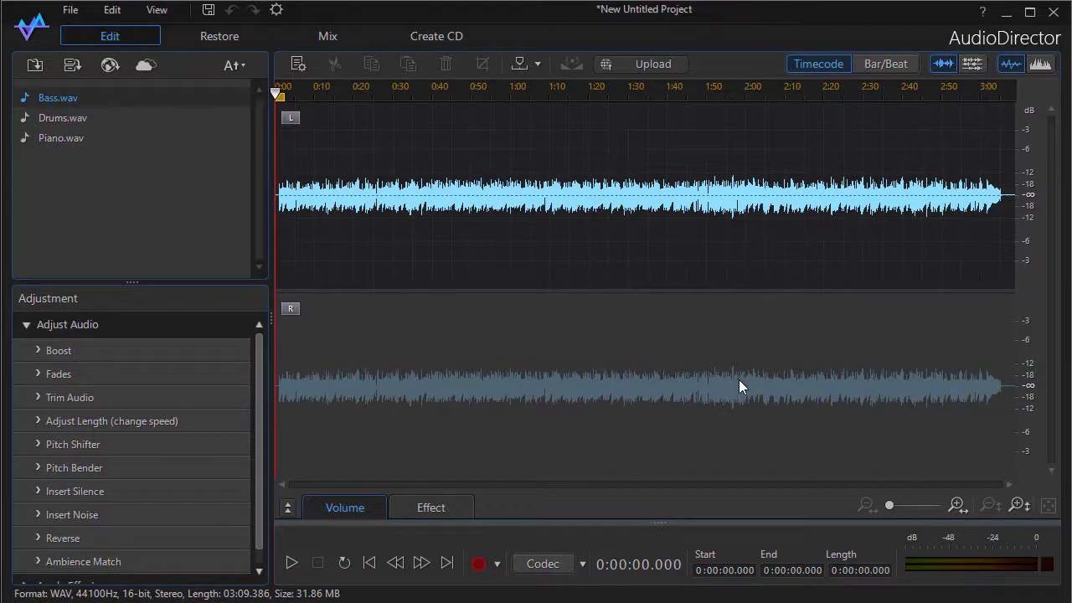
Place the playhead at 2:24.070 via channel clicks, re-enable both channels, and show spectral view.
click(659, 373)
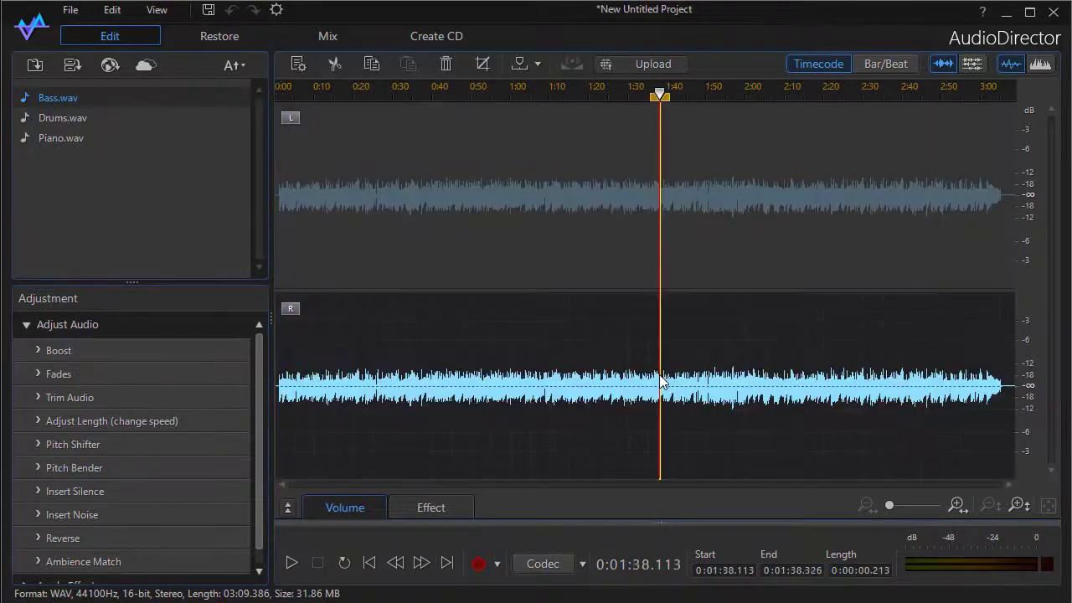
click(795, 350)
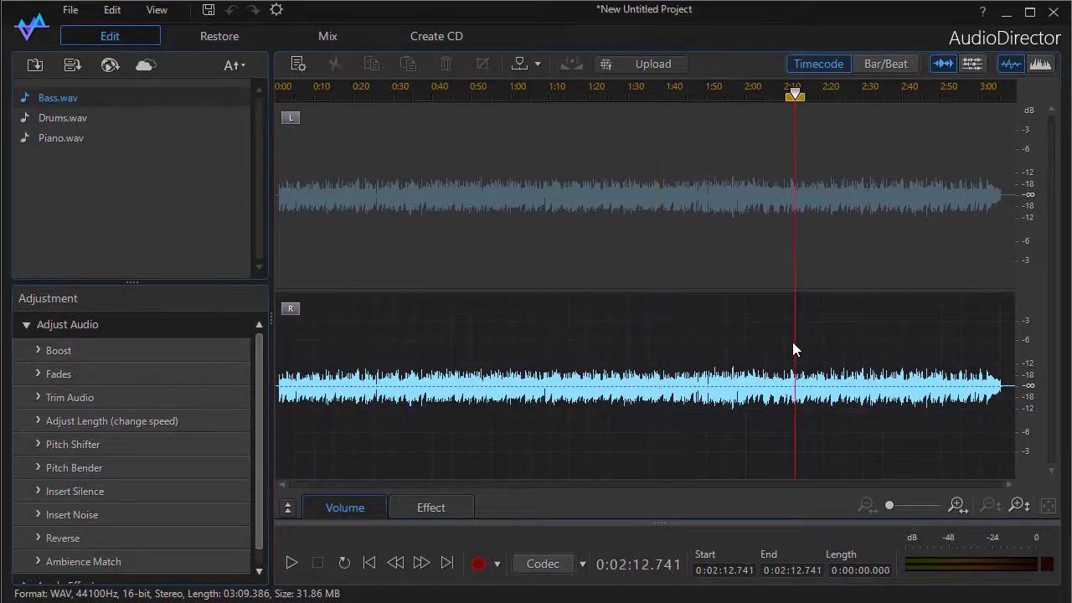
click(729, 239)
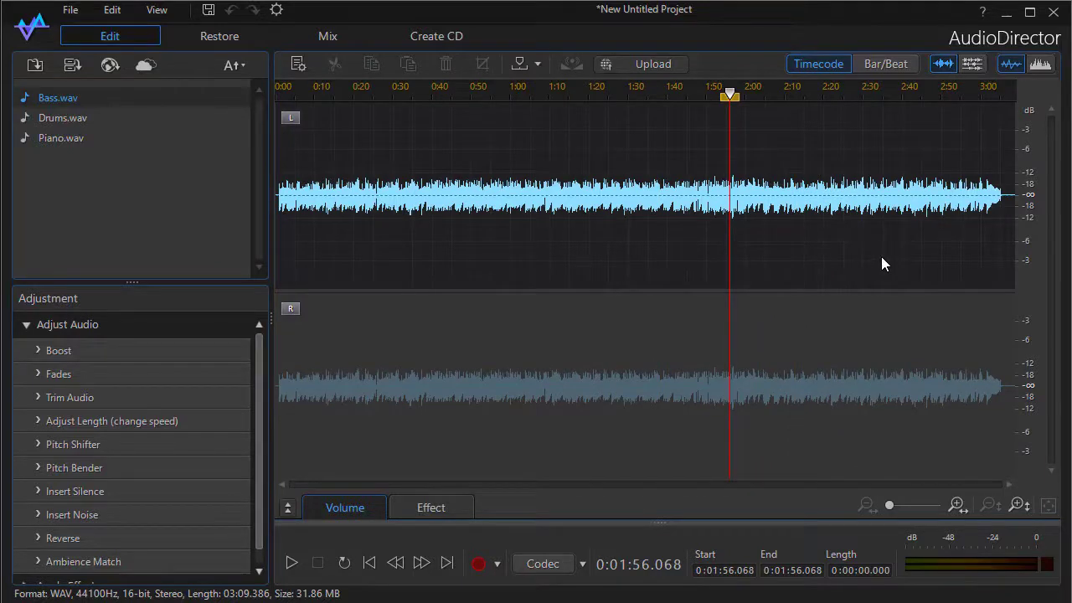
click(839, 352)
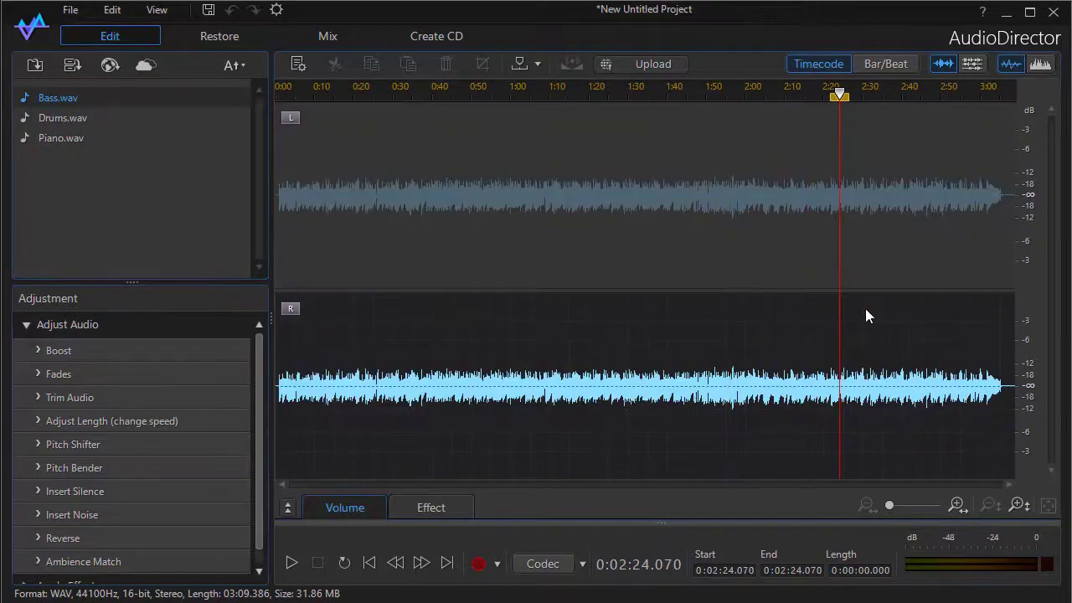
click(972, 63)
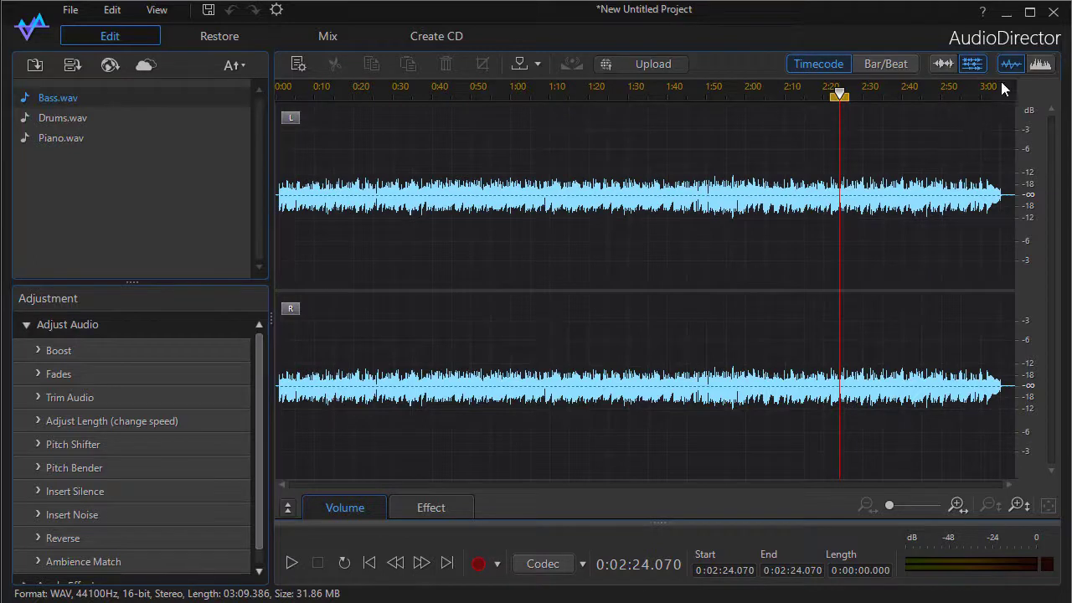
click(1040, 65)
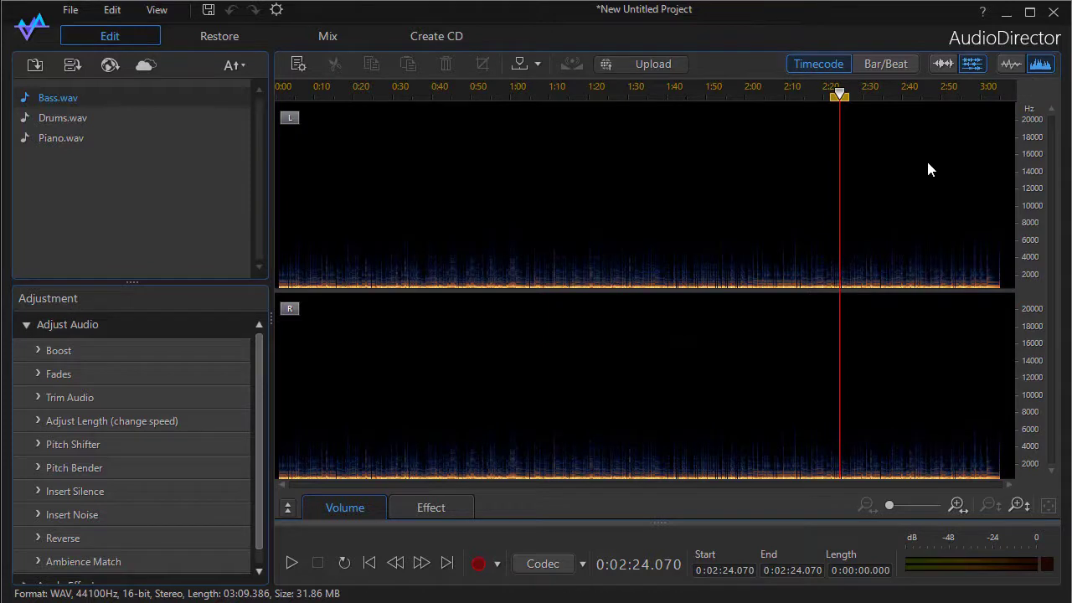
click(1009, 69)
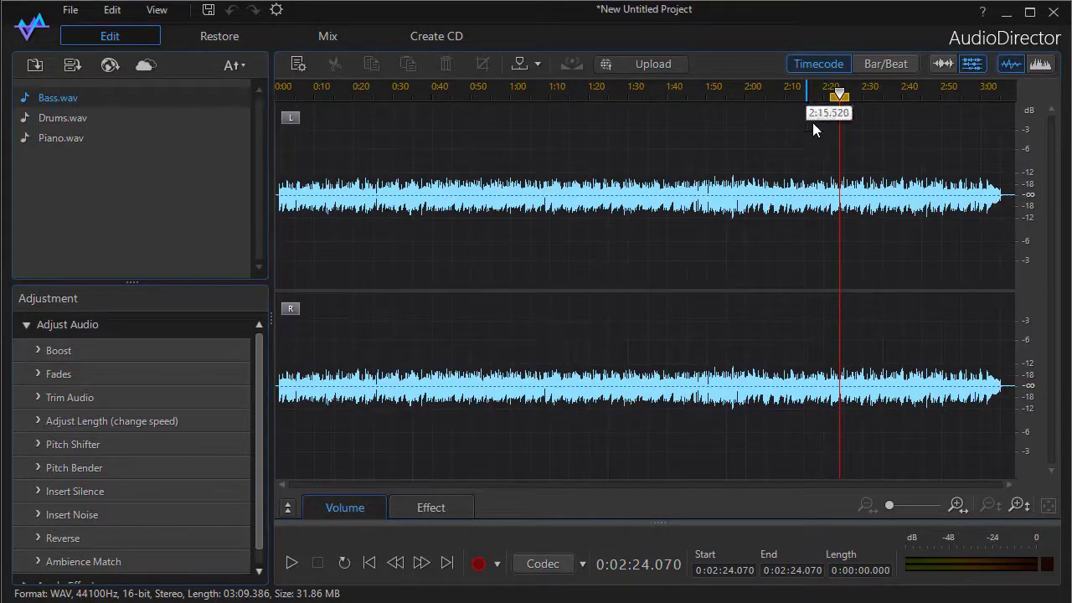
Move the playhead through several positions, finally setting it at 0:01:47.732.
click(626, 155)
click(455, 159)
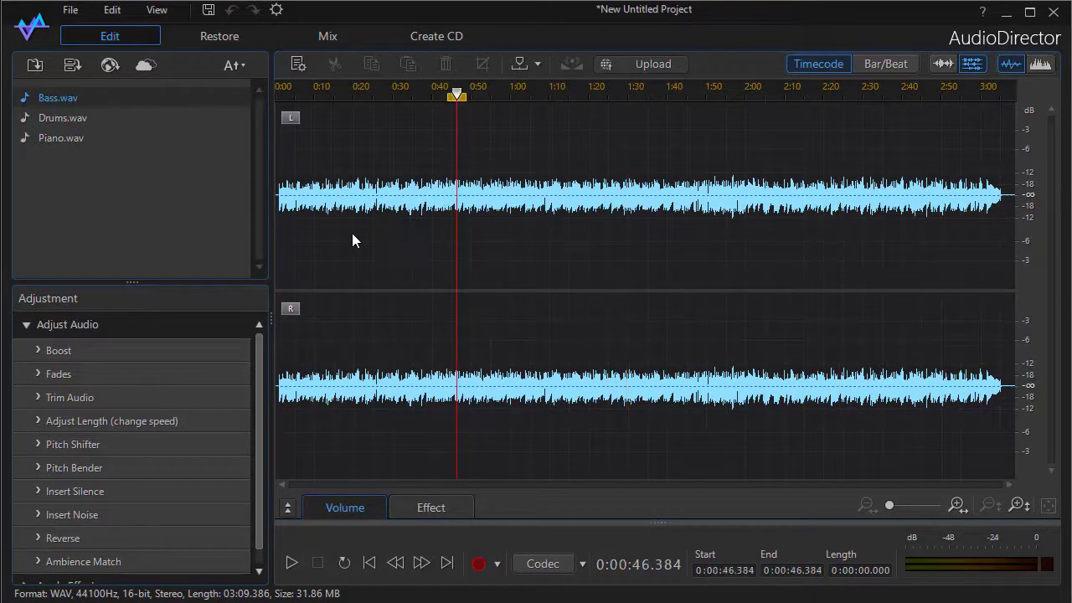
click(365, 253)
click(544, 155)
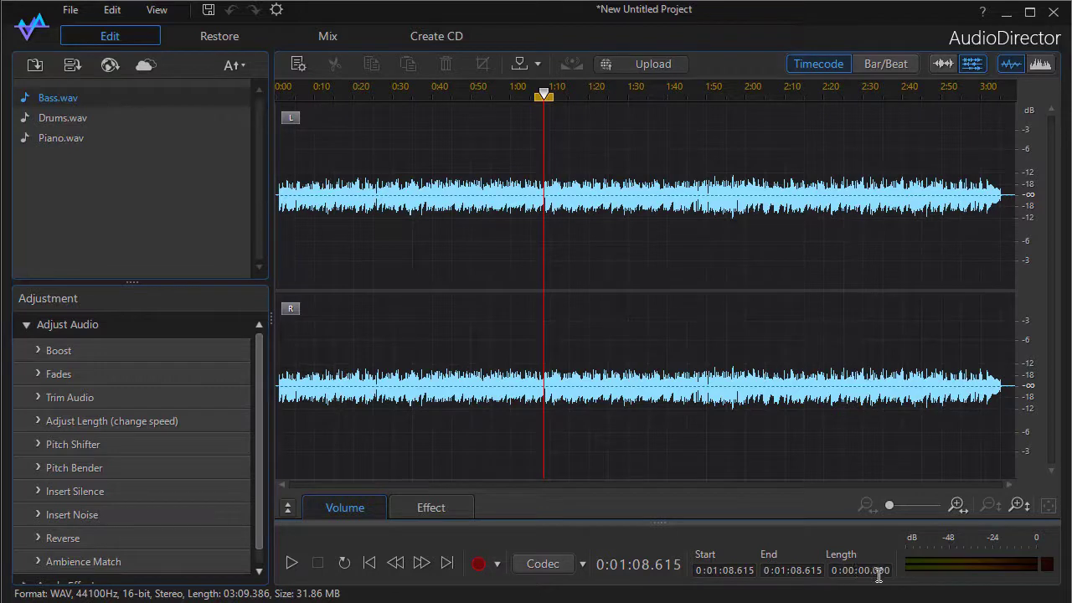
click(664, 249)
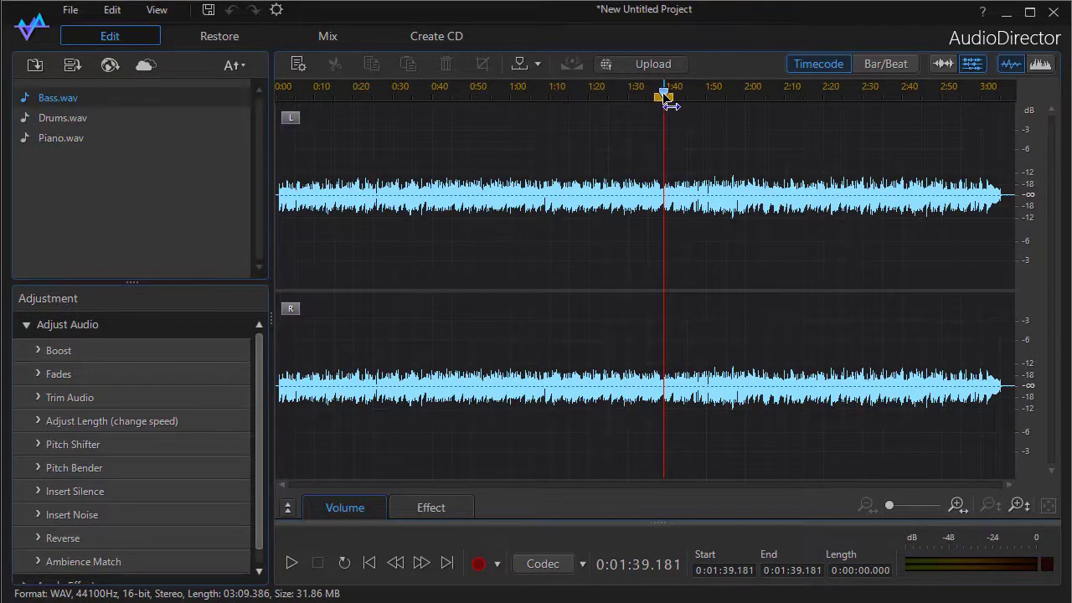
drag(665, 97, 480, 126)
click(698, 144)
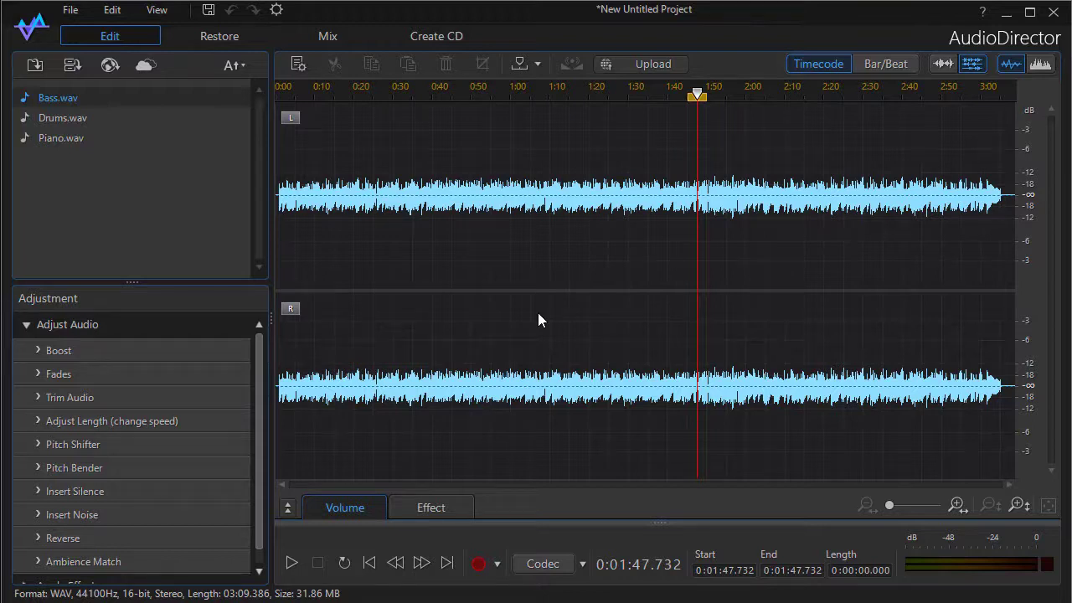
Alternate Home and End to jump between 0:00:00.000 and 3:09.386, ending at the start.
key(Home)
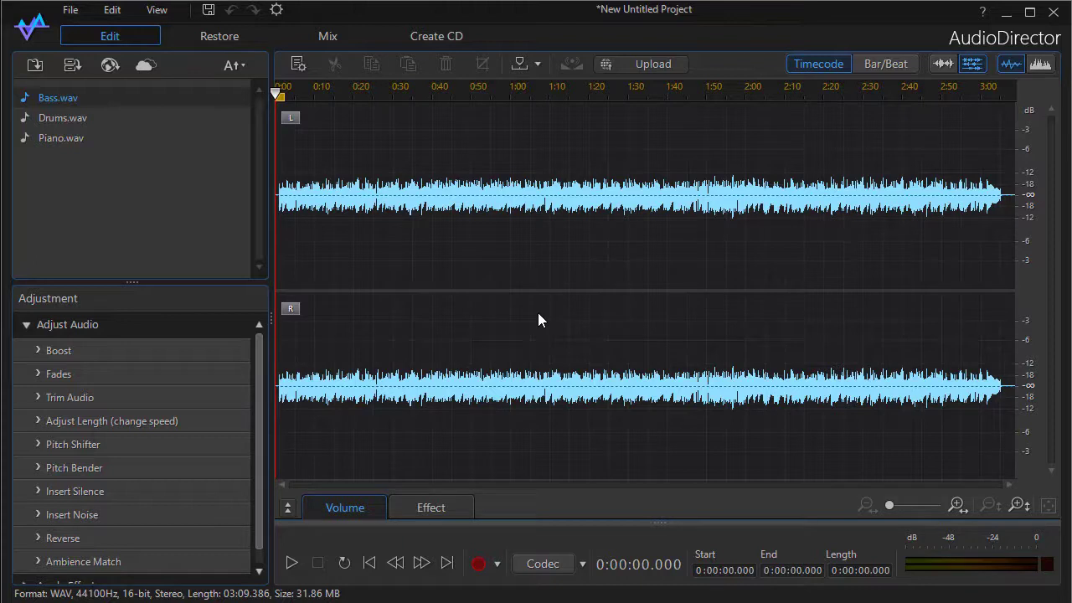
key(End)
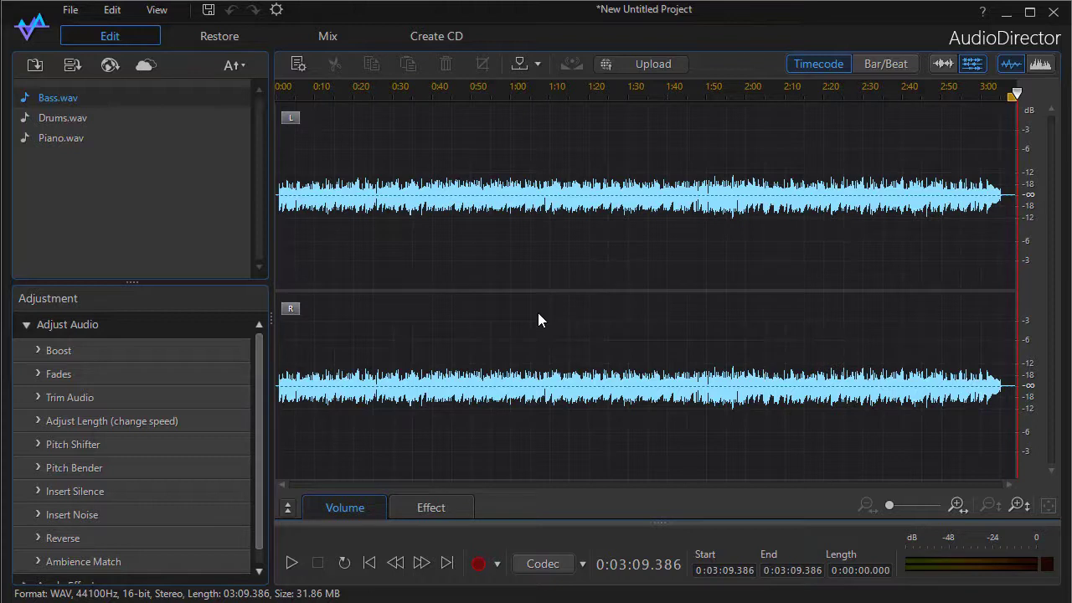
key(Home)
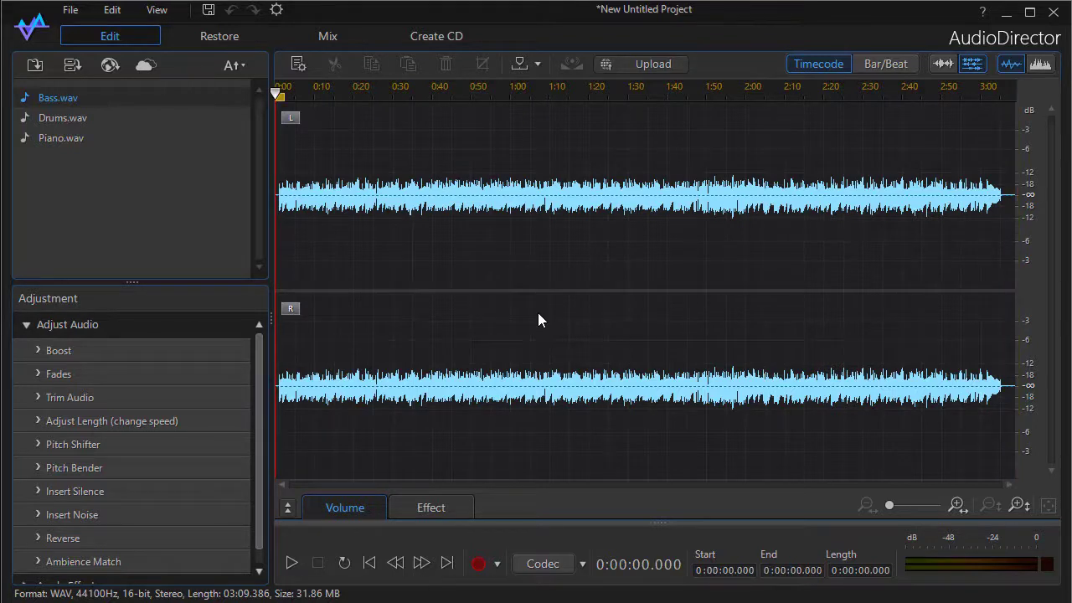
key(End)
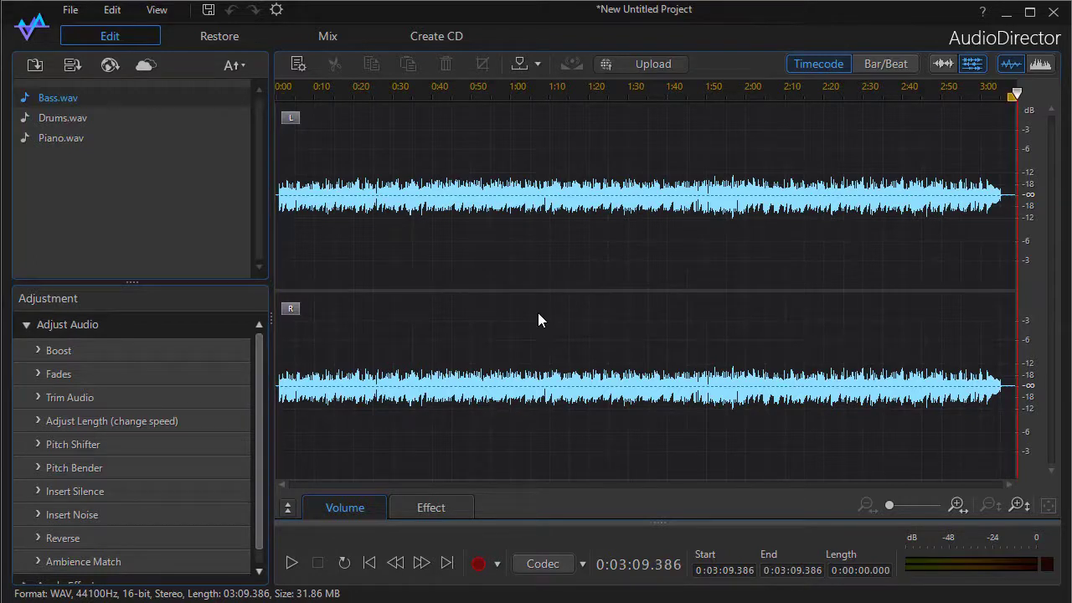
key(Home)
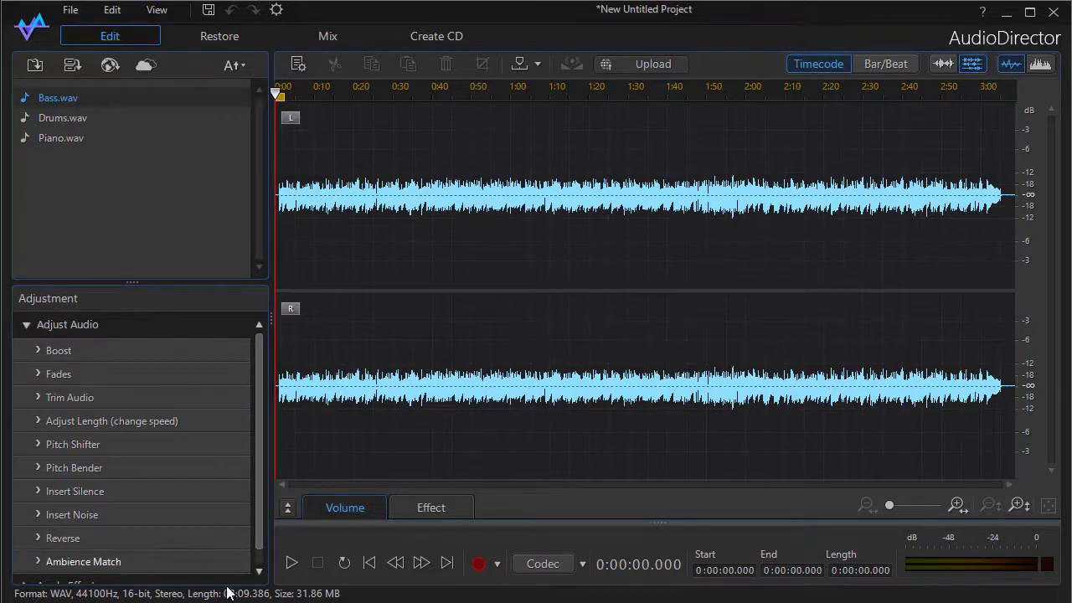
Play Bass.wav, pause it at 0:00:08.591, then move the playhead to 0:00:35.269.
click(292, 564)
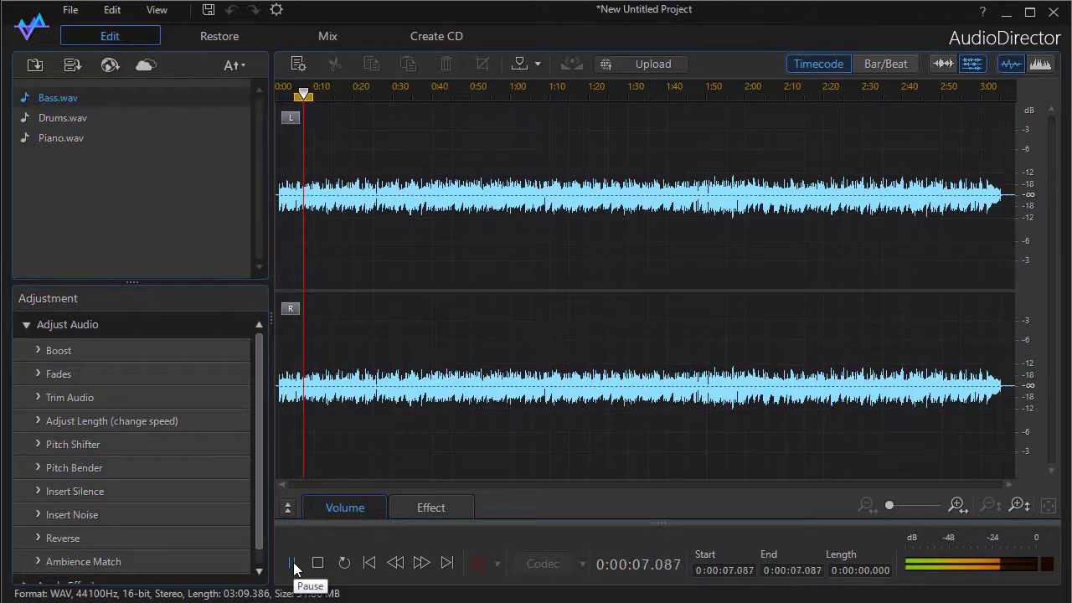
click(294, 567)
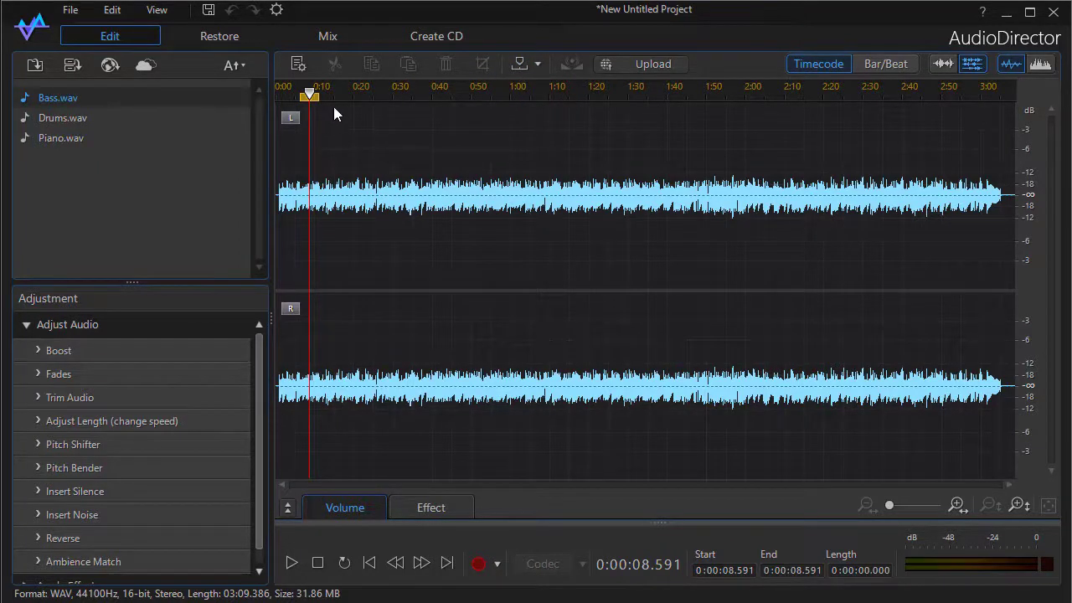
click(413, 119)
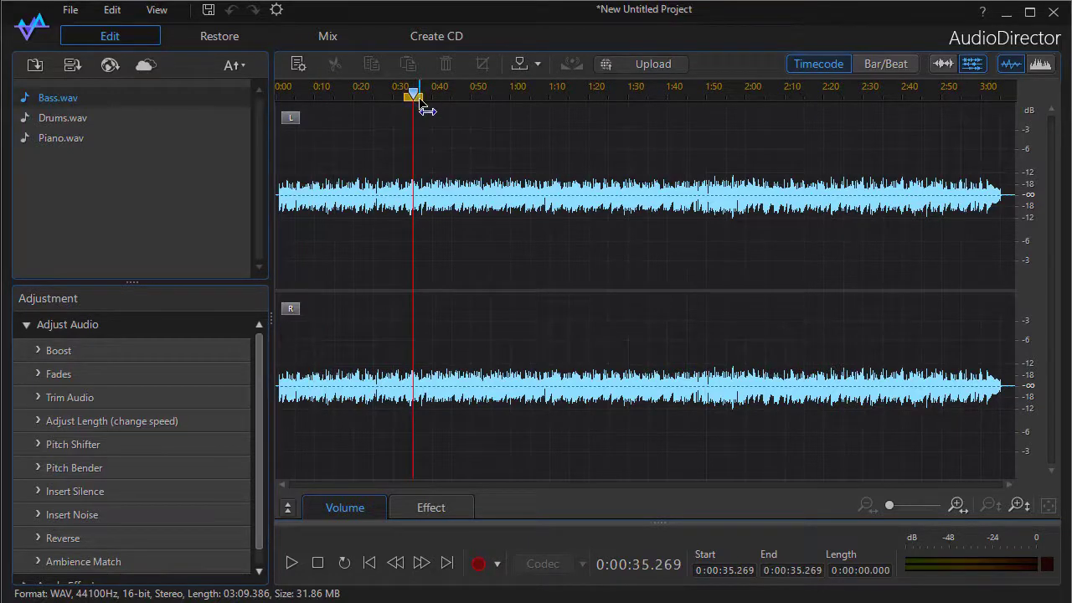
Select short ranges near 0:37 and 1:16, clear them, and leave the playhead at 0:01:45.380.
drag(426, 109, 458, 111)
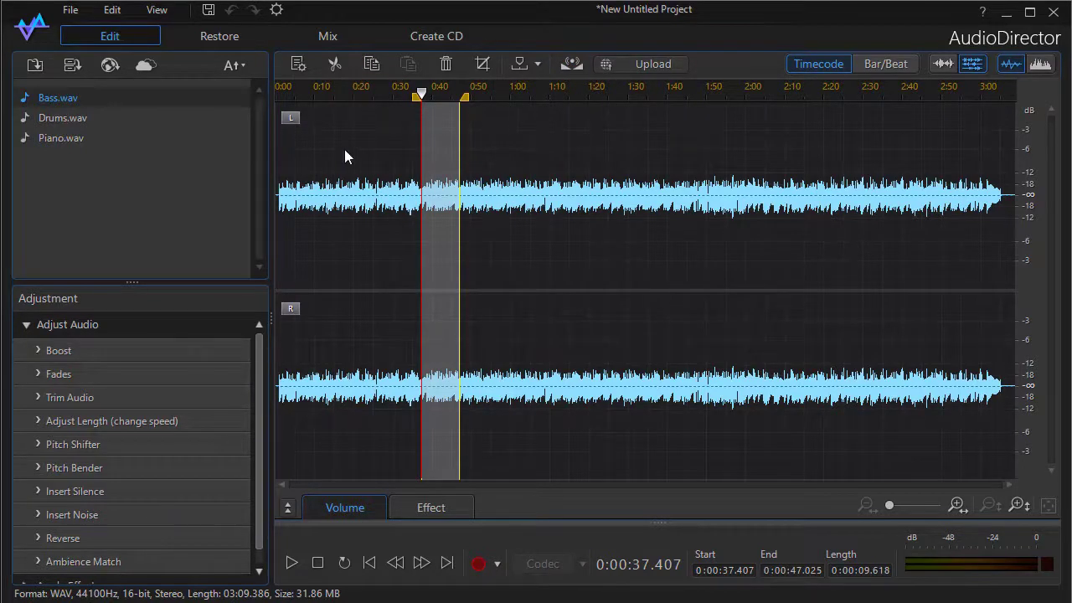
click(520, 149)
drag(572, 148, 574, 146)
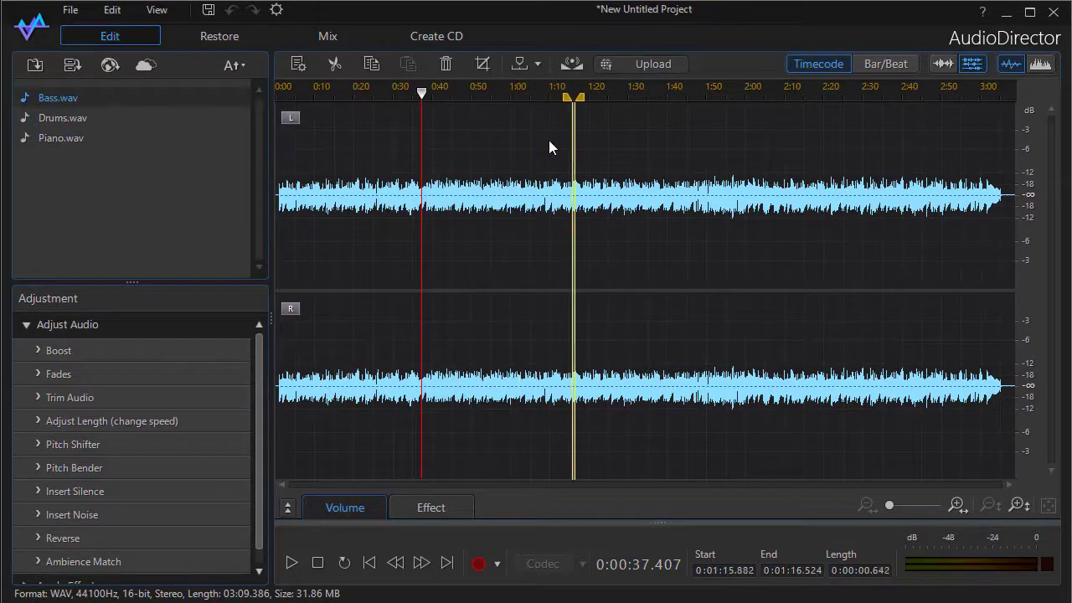
click(545, 148)
click(640, 152)
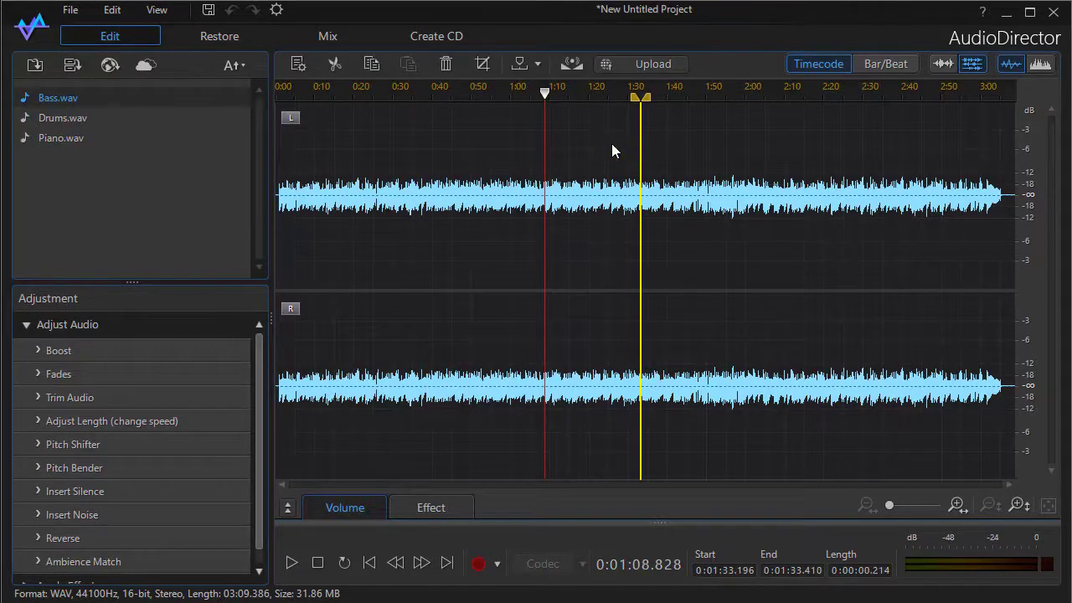
click(580, 146)
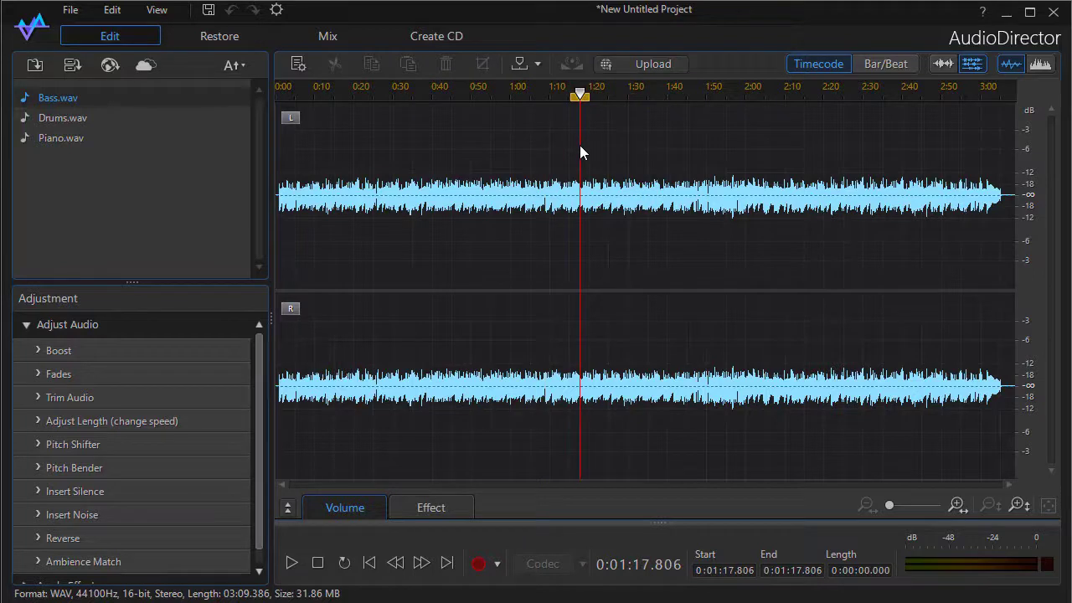
click(687, 153)
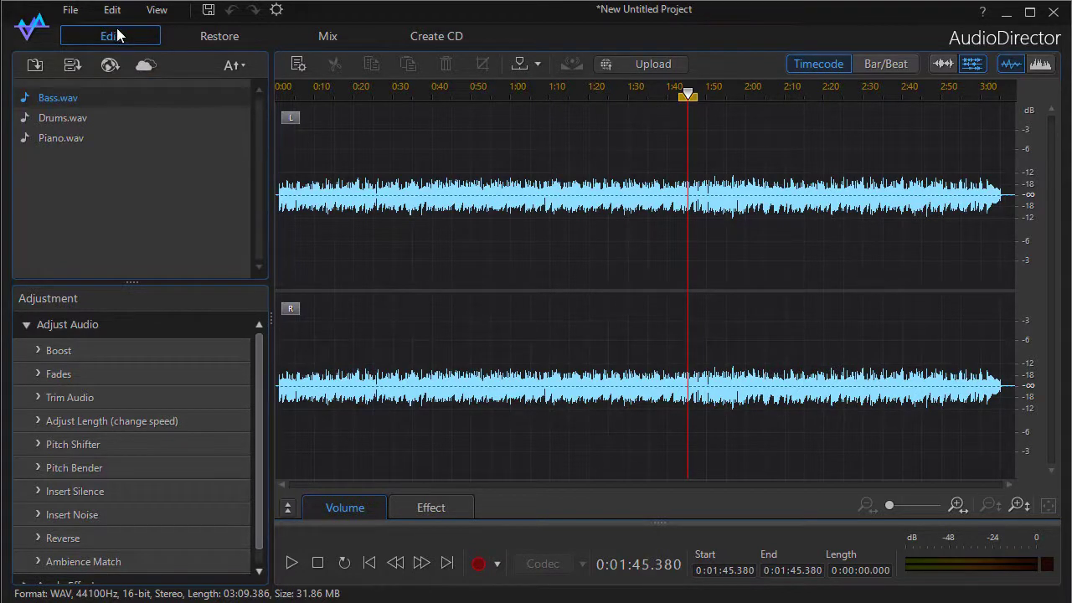
Preview the Restore, Mix and Create CD workspaces, then return to the Edit workspace.
click(236, 36)
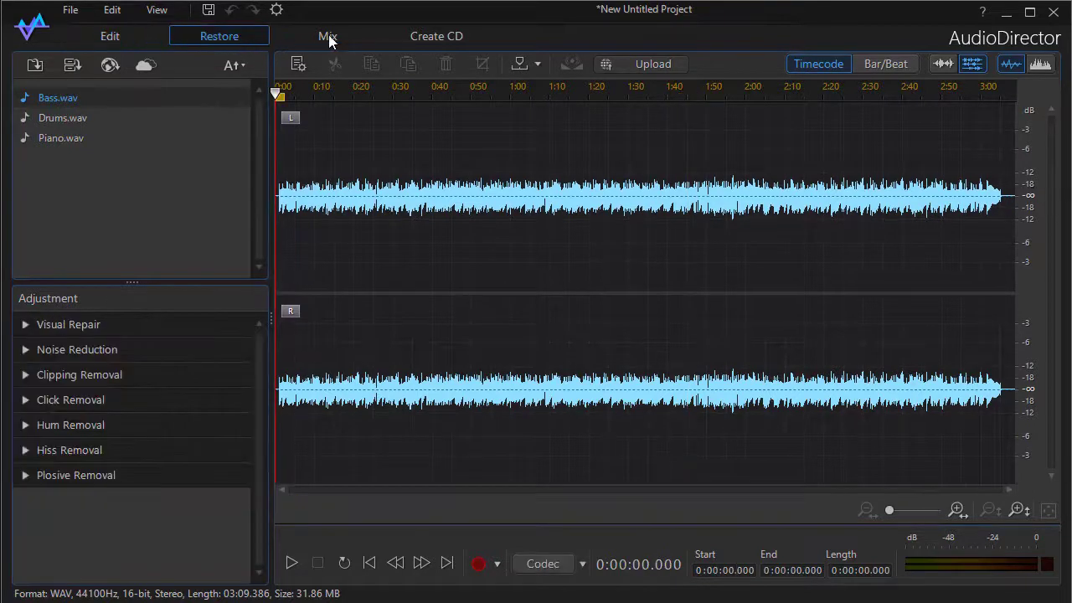
click(328, 39)
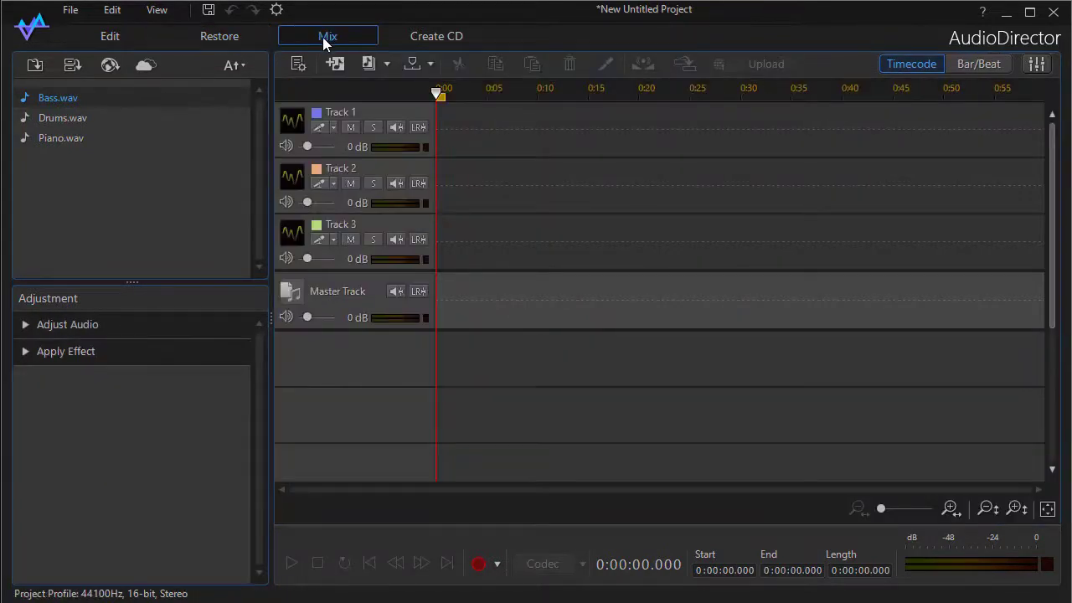
click(438, 36)
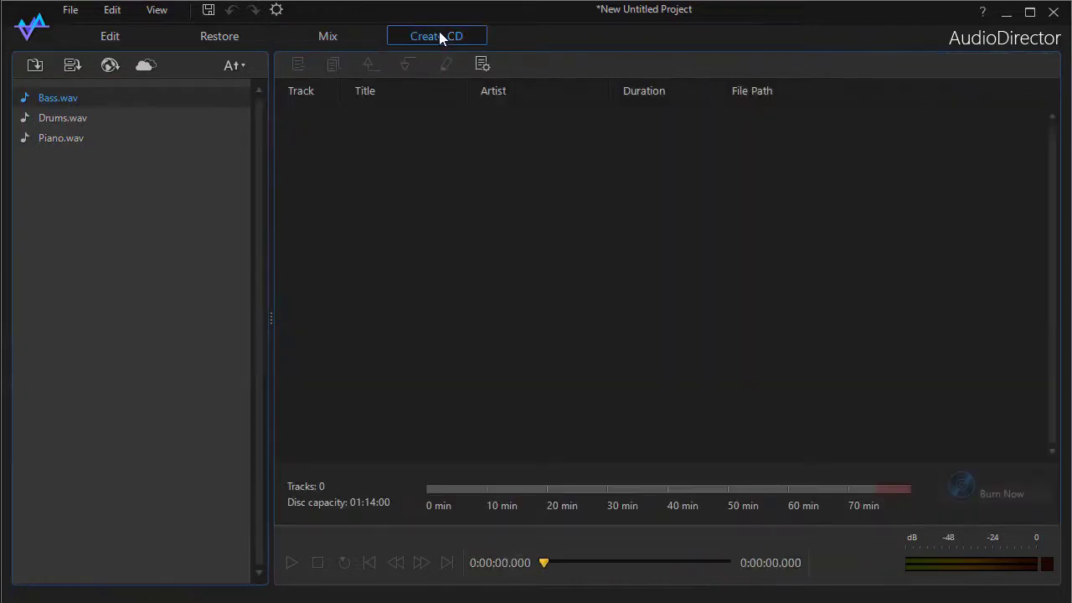
click(107, 36)
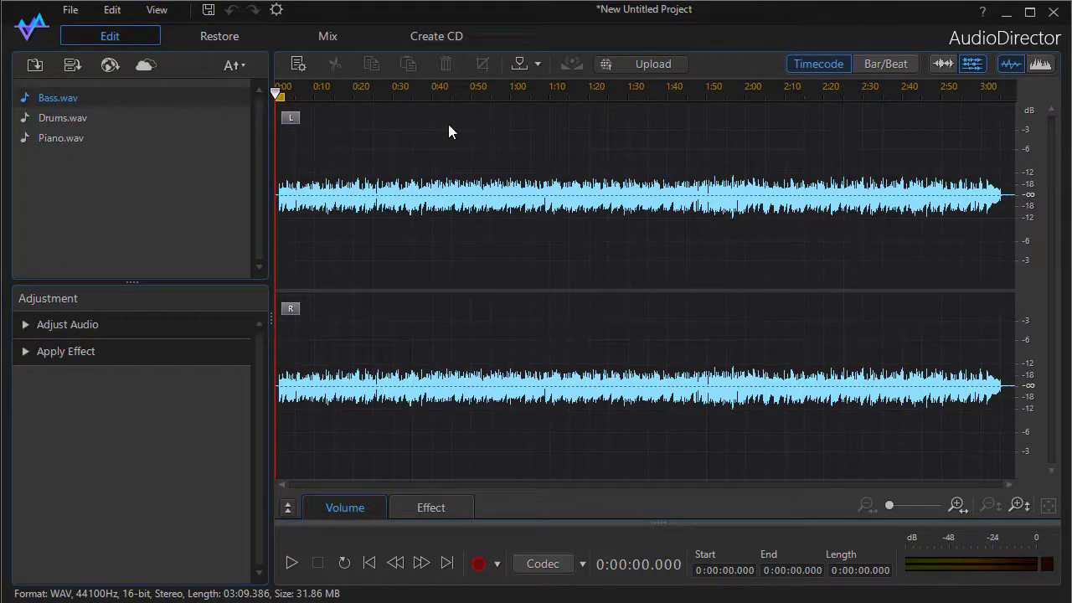
Show the waveform's Produce submenu with Produce Audio and Produce Video, then dismiss it at 0:02:11.031.
right_click(485, 147)
mouse_move(538, 221)
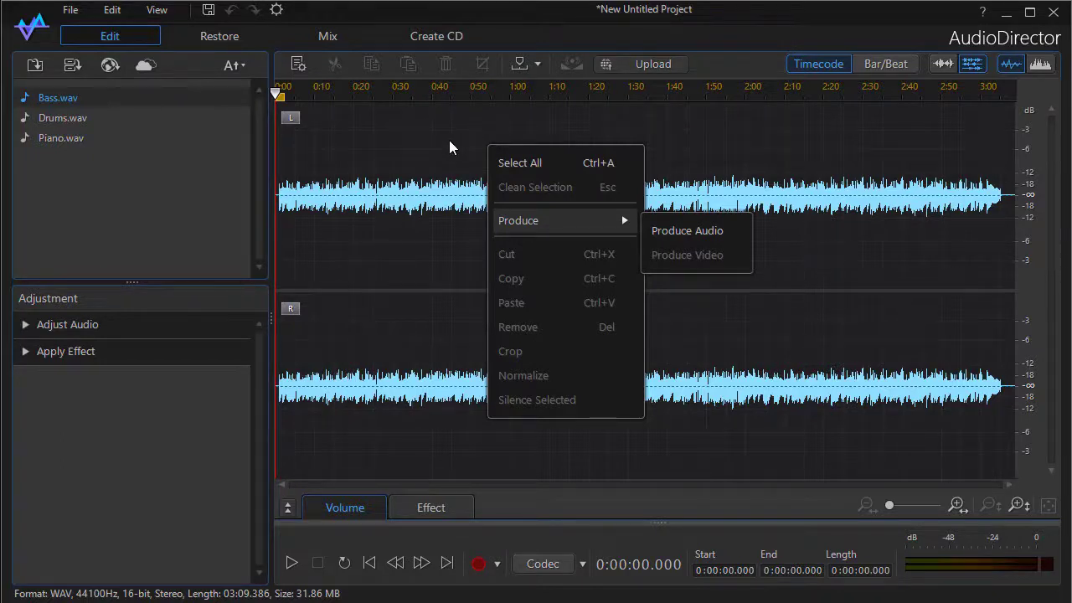
click(789, 286)
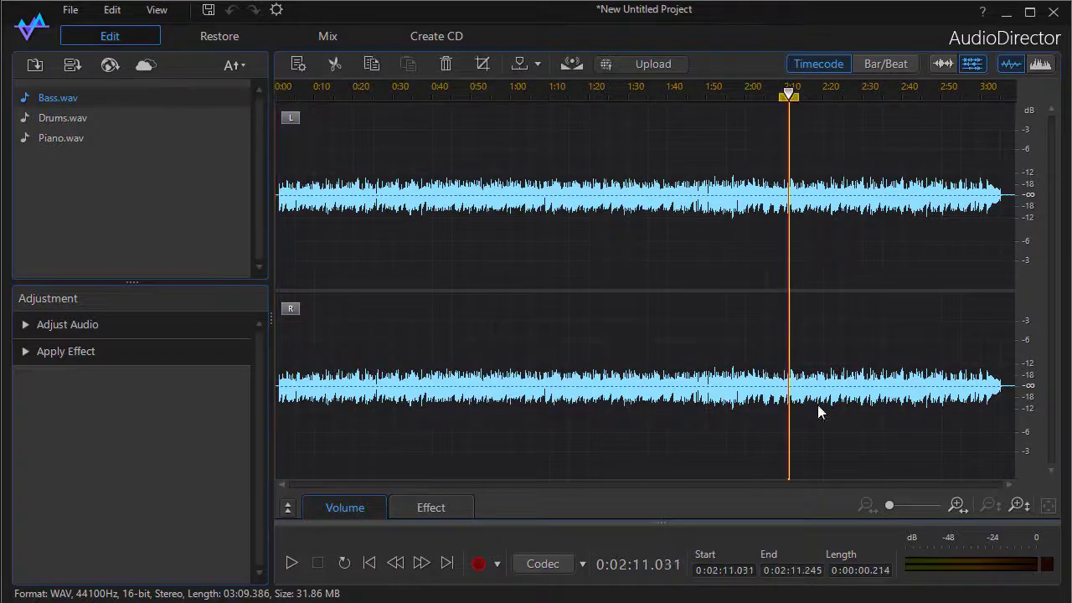